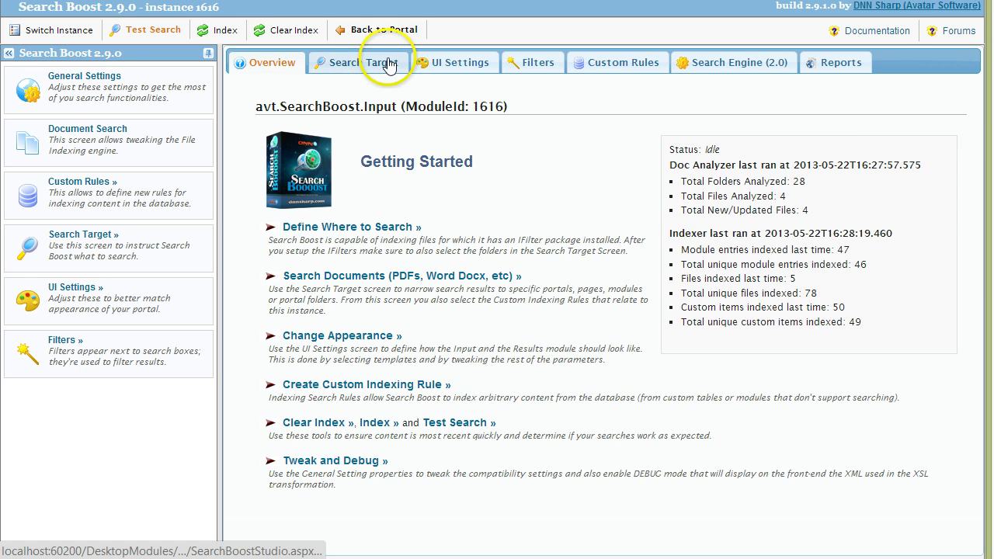
Open the Search Target settings and inspect the contents of the DMX folder under Portal Home Directory
click(381, 62)
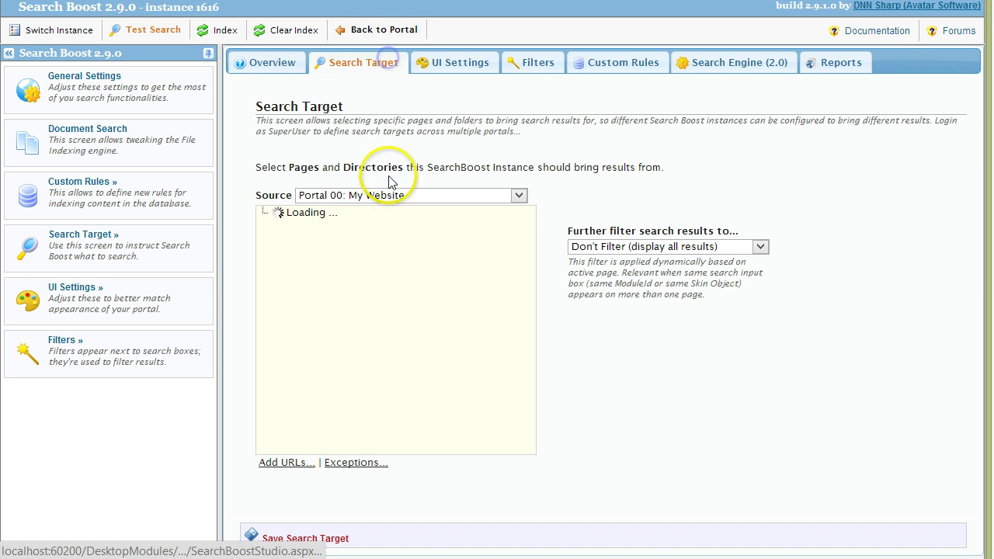
scroll(421, 355, down, 5)
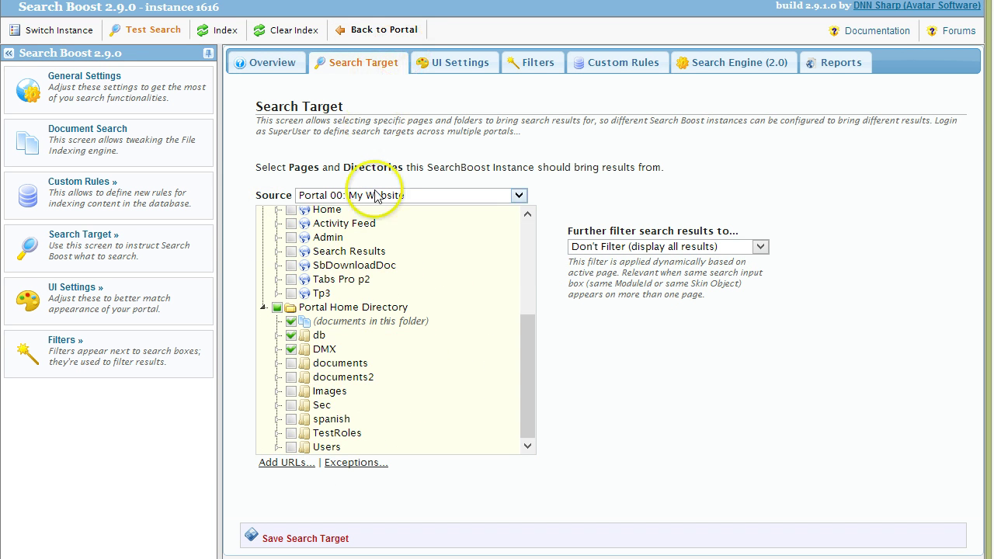
click(278, 349)
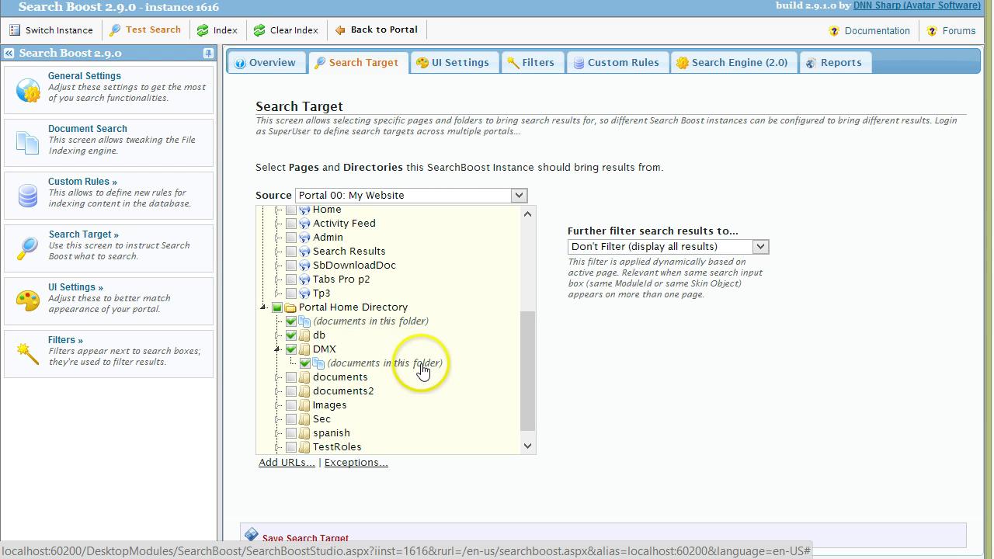
click(280, 354)
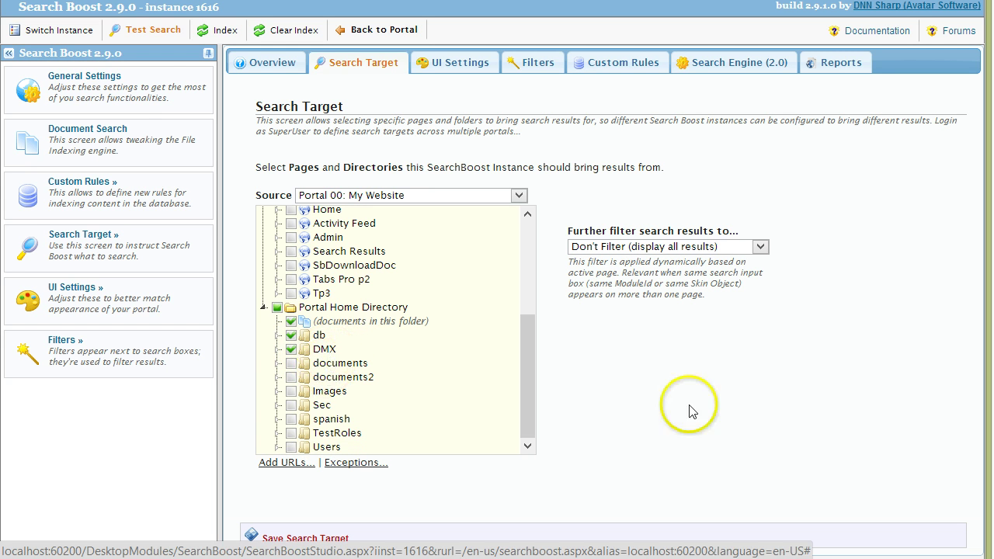
Index the Search Boost content and run a test search for "alliance"
click(220, 29)
click(493, 300)
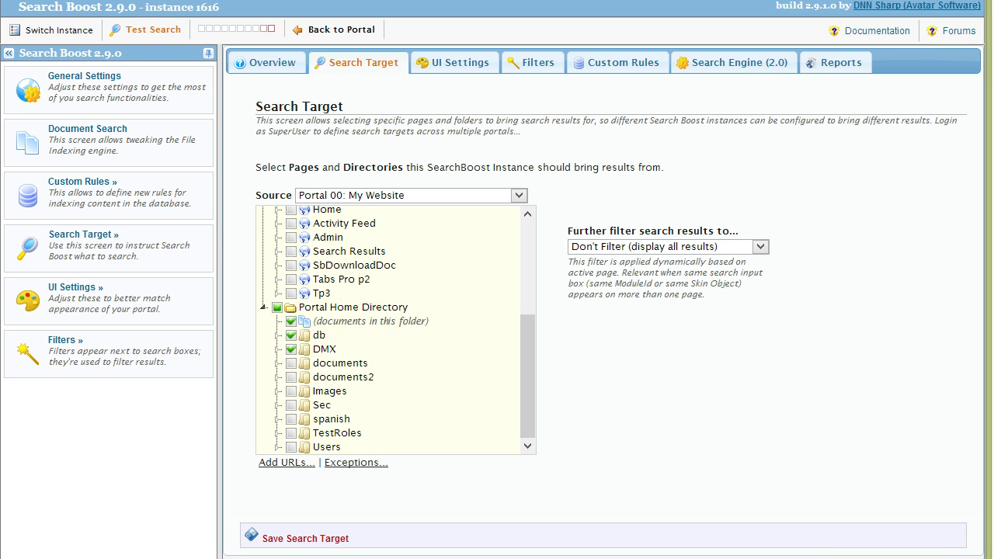
click(149, 30)
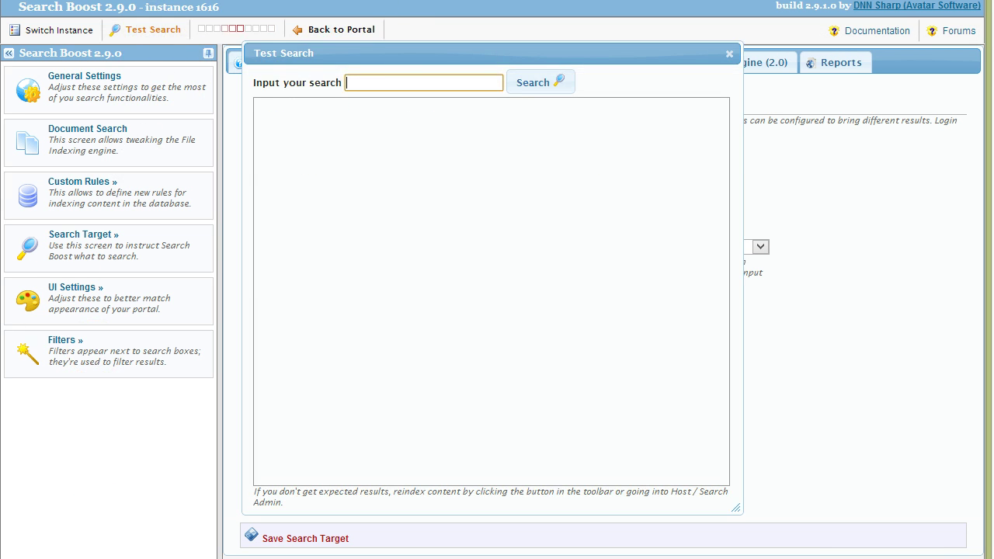
click(392, 82)
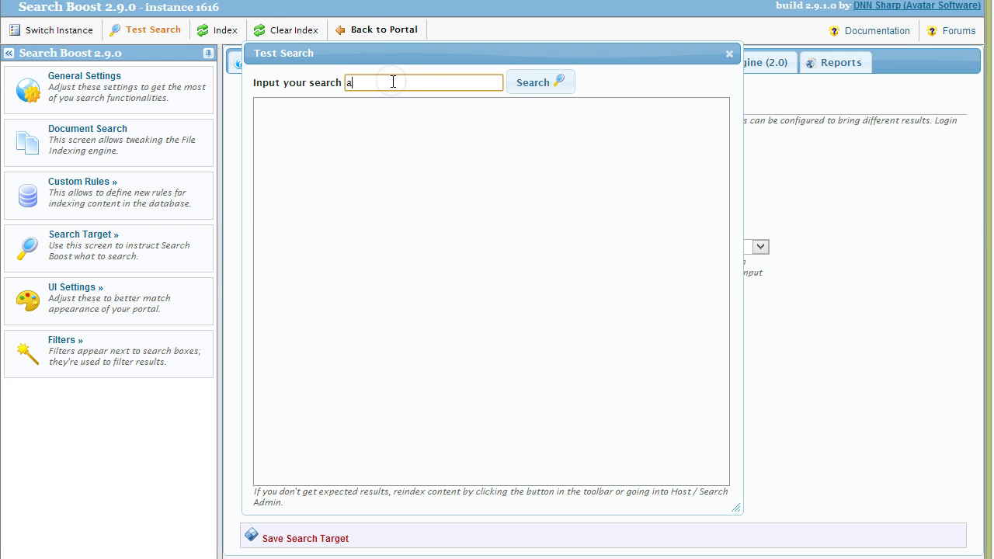
key(Return)
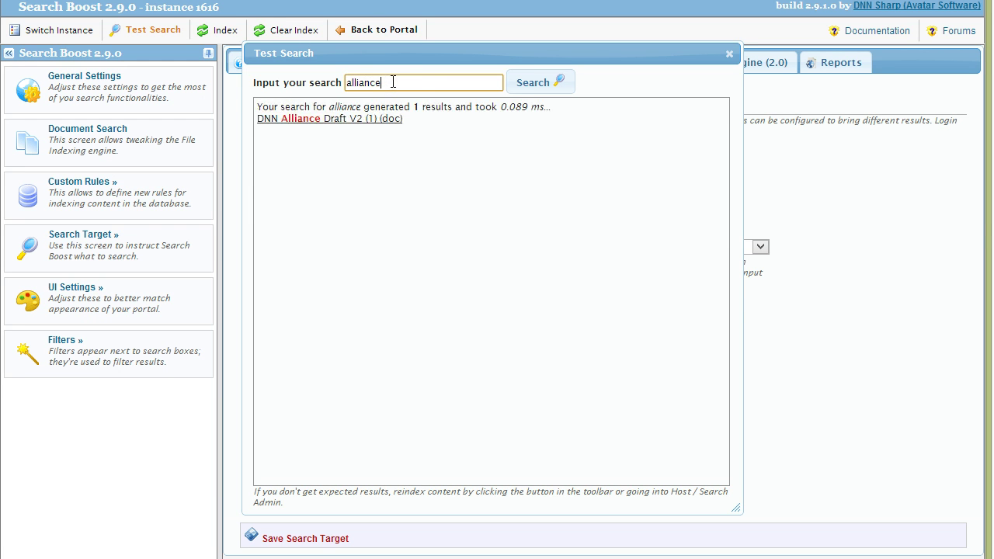
Open the DNN Alliance Draft V2 (1) result and review the actions available for that document in the DMX module
click(399, 120)
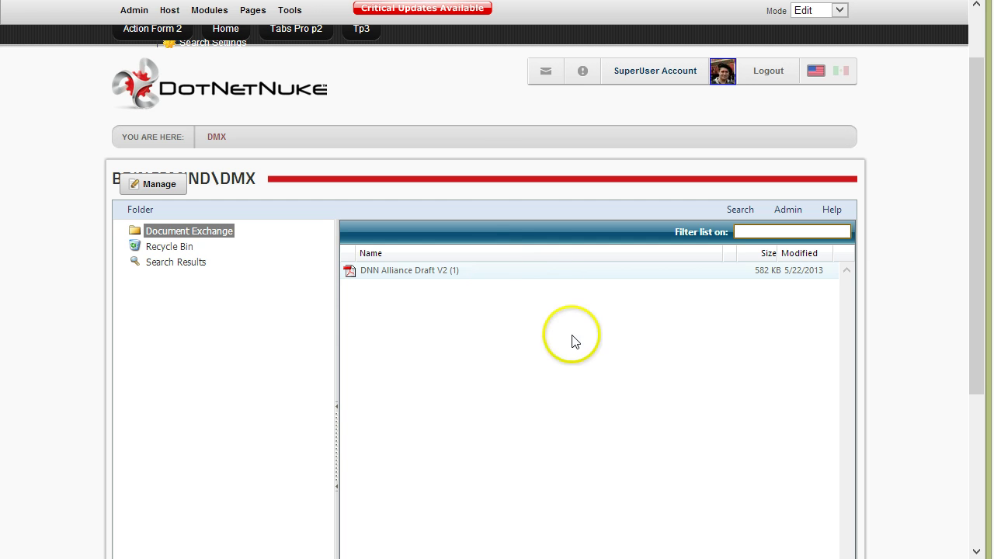
click(478, 289)
right_click(422, 278)
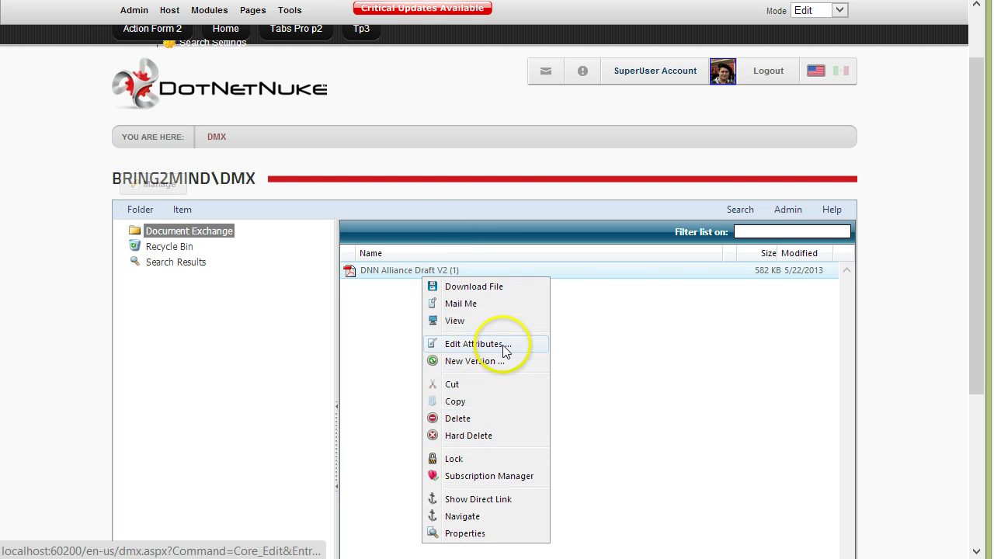
click(650, 358)
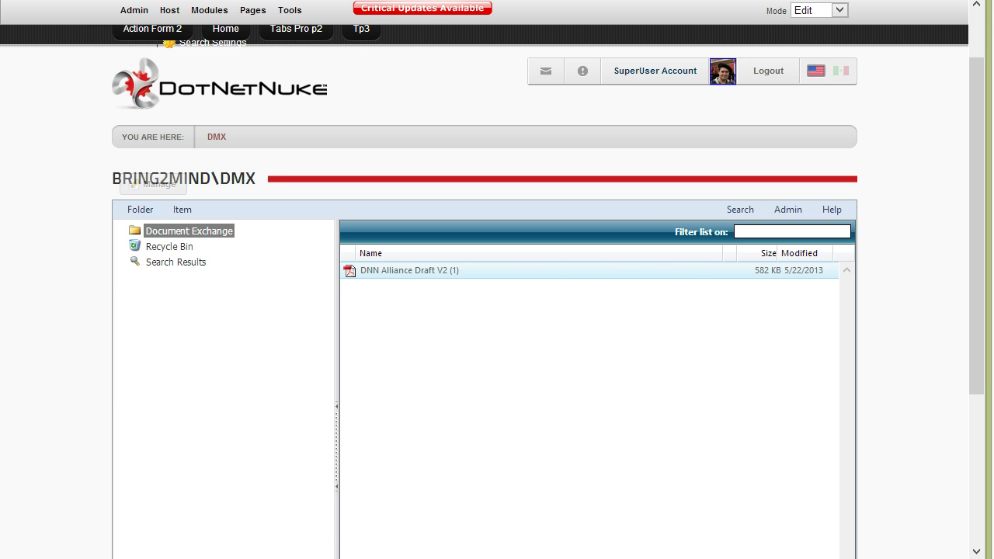
Switch to the DocAnalyzers folder in File Explorer and open the .defaults XML file with Sublime Text 2
key(alt+Tab)
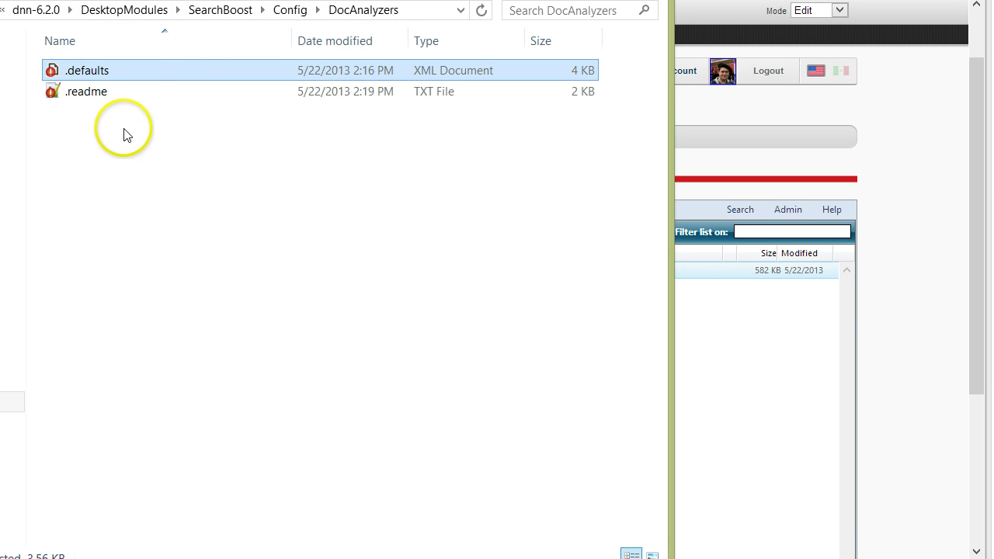
double_click(122, 78)
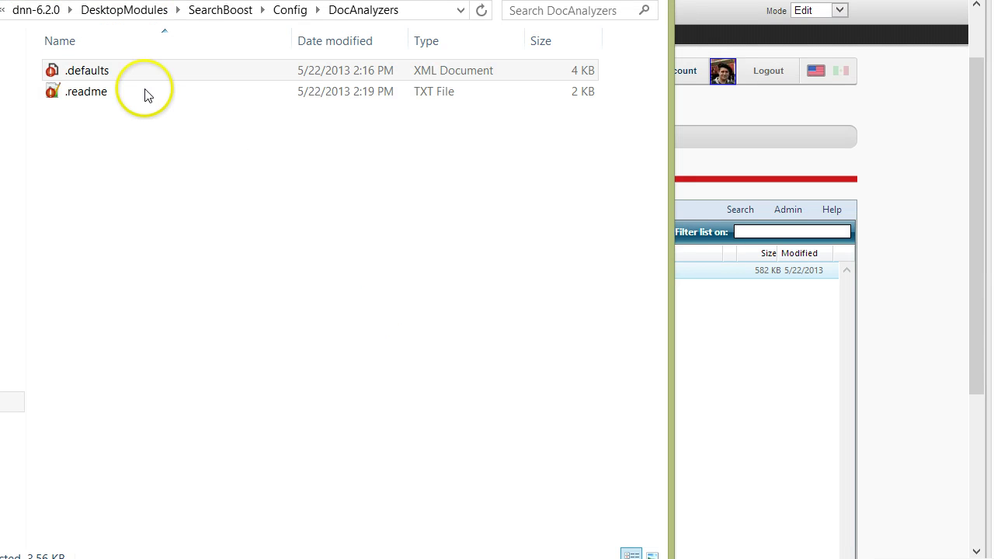
click(136, 68)
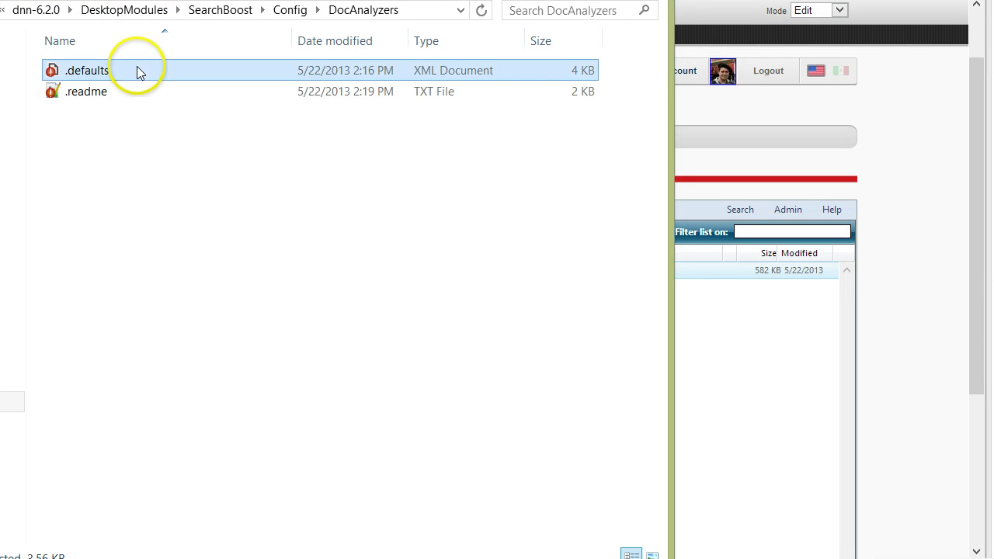
right_click(137, 68)
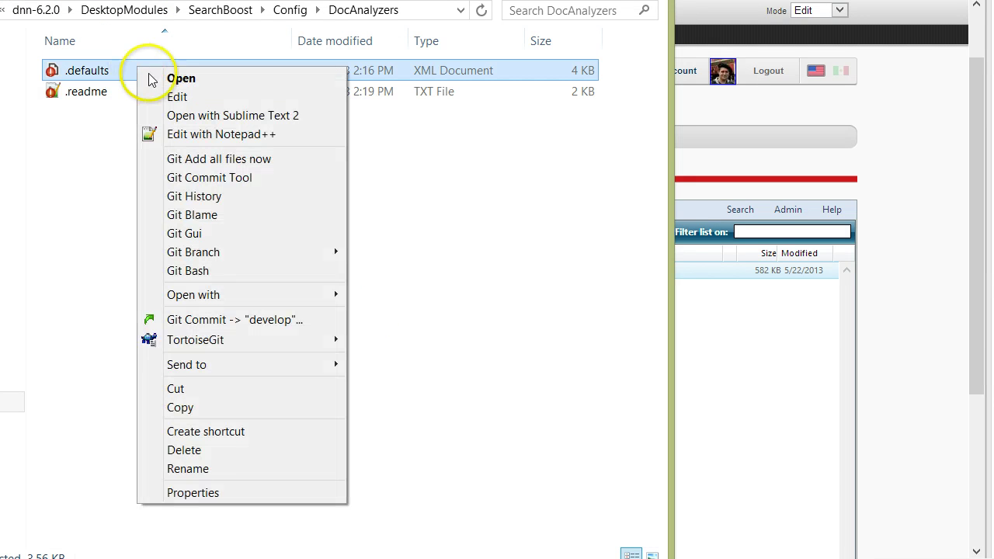
click(247, 117)
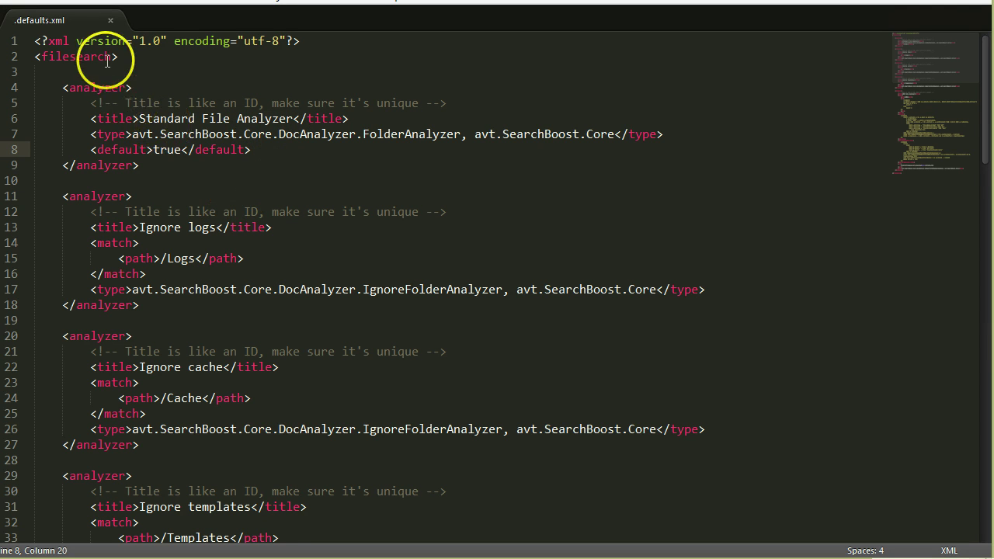
Look over the list of analyzer entries in .defaults.xml, from the Standard File Analyzer to the DMX File Analyzer
double_click(101, 88)
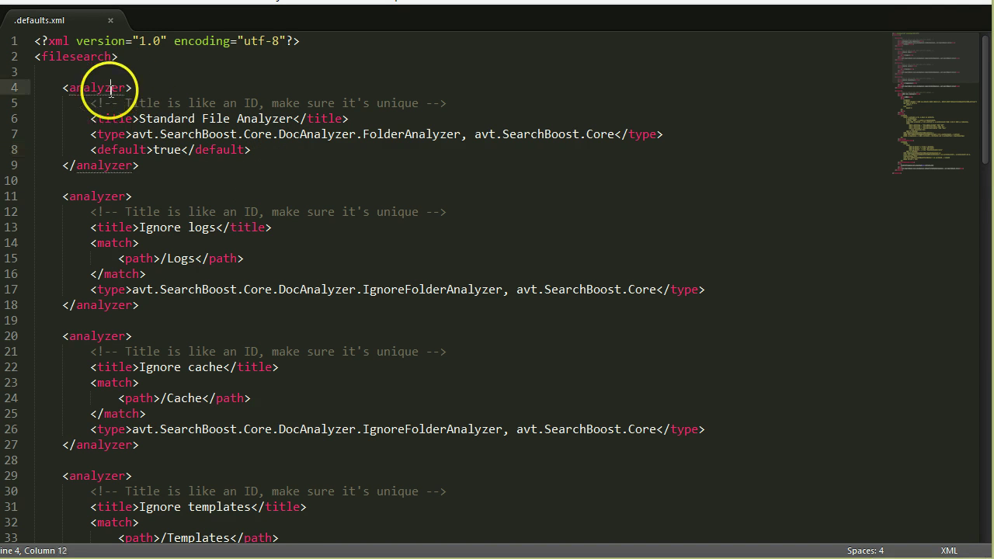
scroll(189, 245, down, 3)
scroll(188, 246, down, 4)
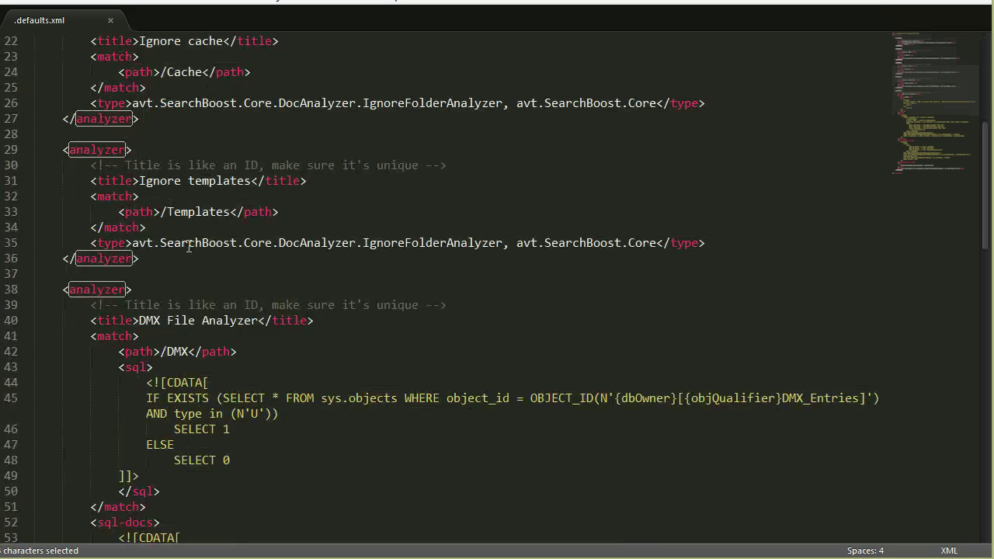
scroll(187, 233, up, 7)
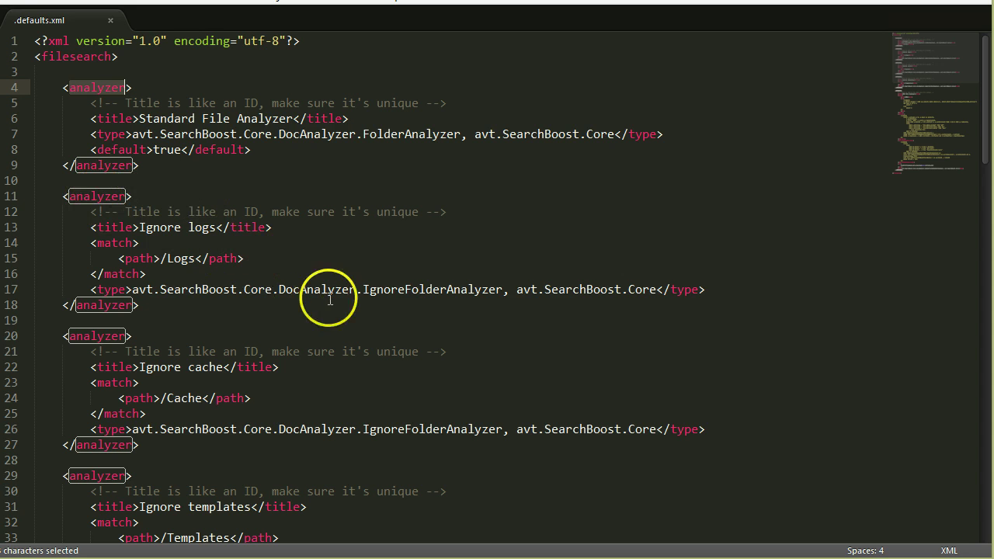
Examine the IgnoreFolderAnalyzer type and the titles of the Ignore logs and Ignore cache analyzers
click(370, 289)
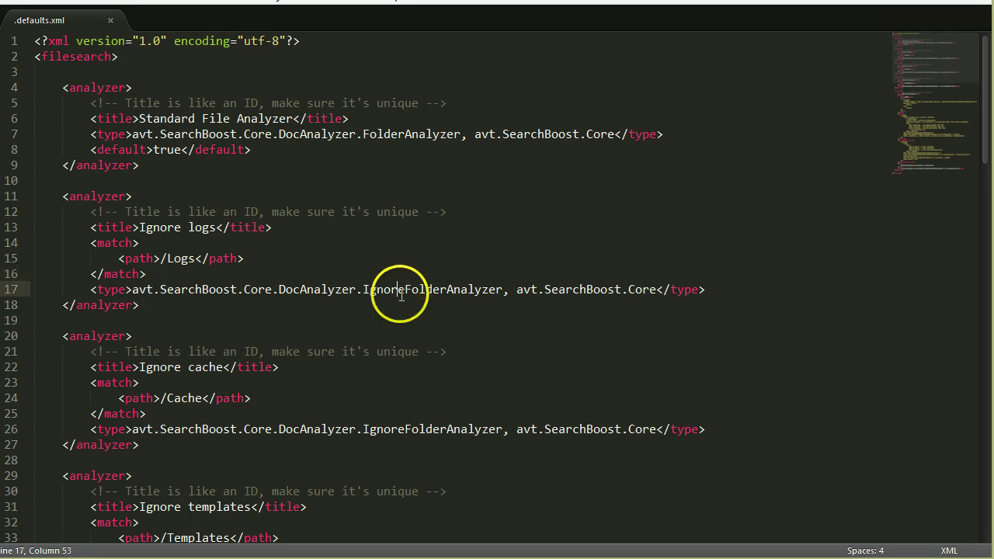
double_click(399, 290)
click(401, 303)
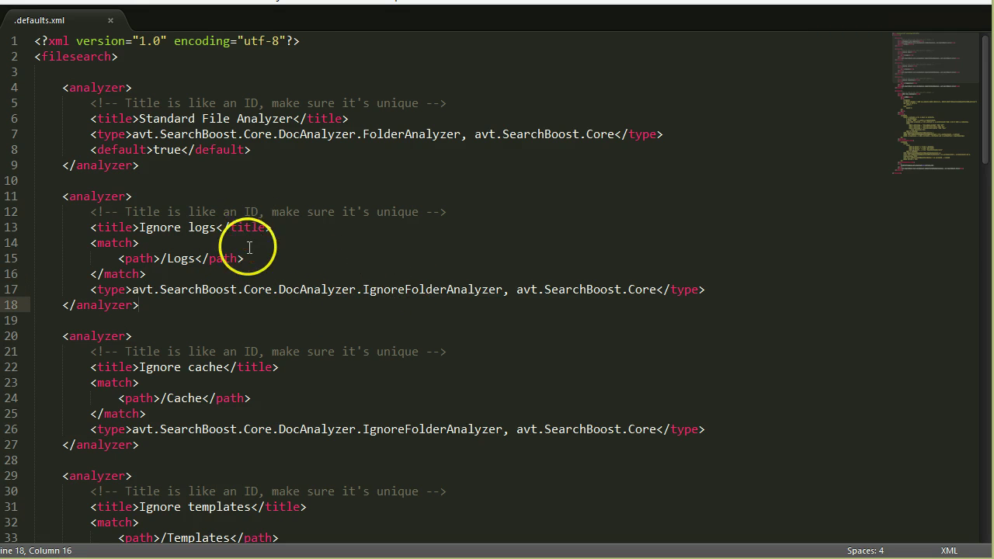
double_click(205, 228)
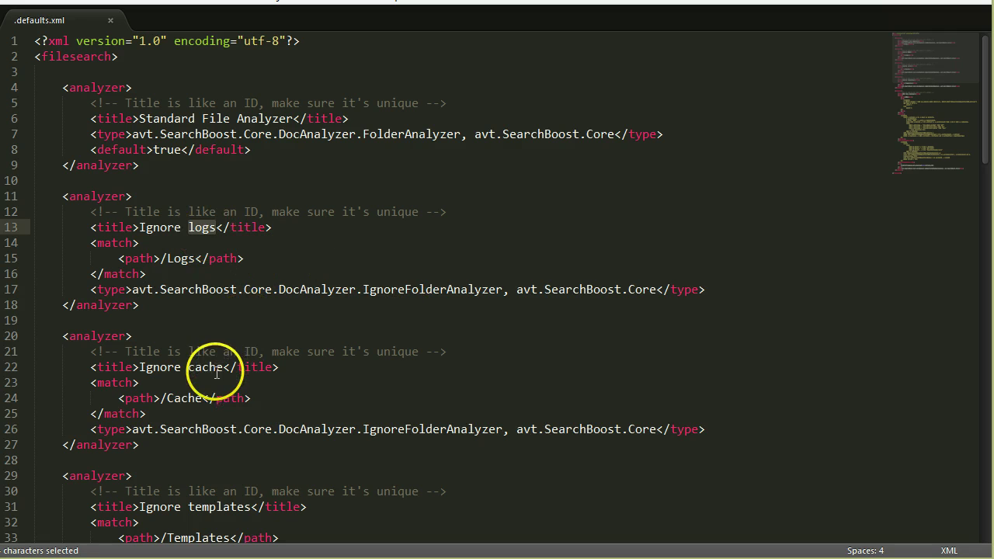
double_click(215, 369)
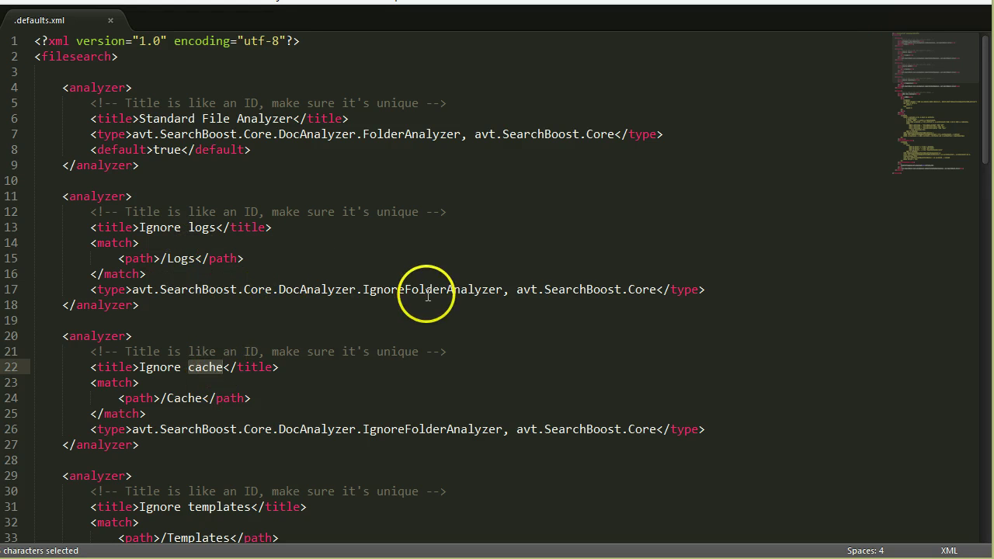
Examine the match section of the Ignore logs analyzer and its /Logs path rule
double_click(95, 199)
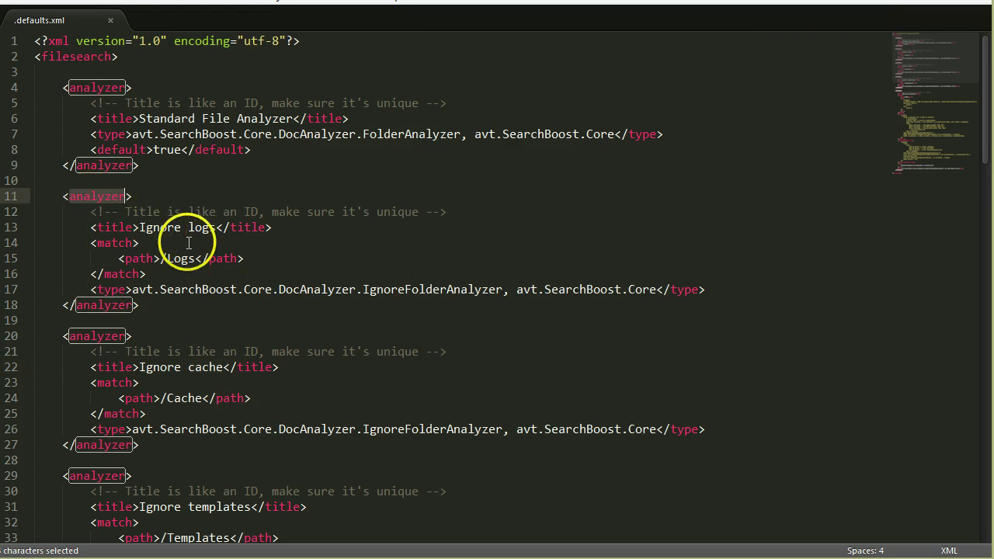
double_click(106, 243)
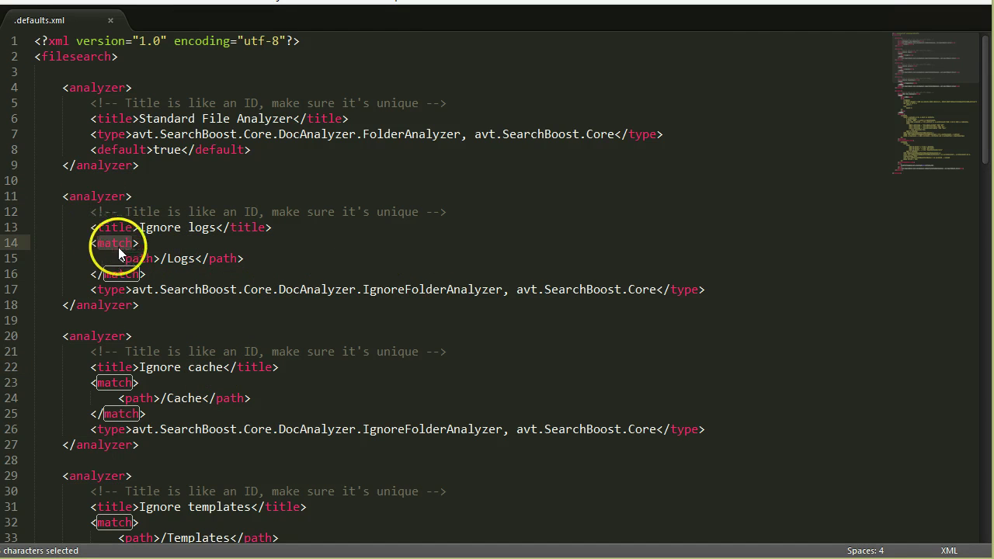
double_click(139, 258)
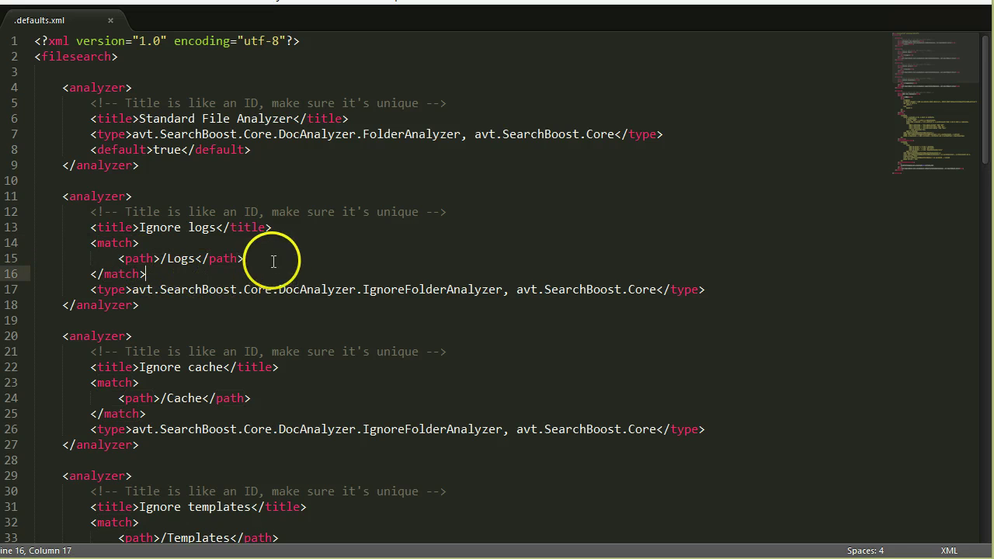
drag(272, 261, 118, 259)
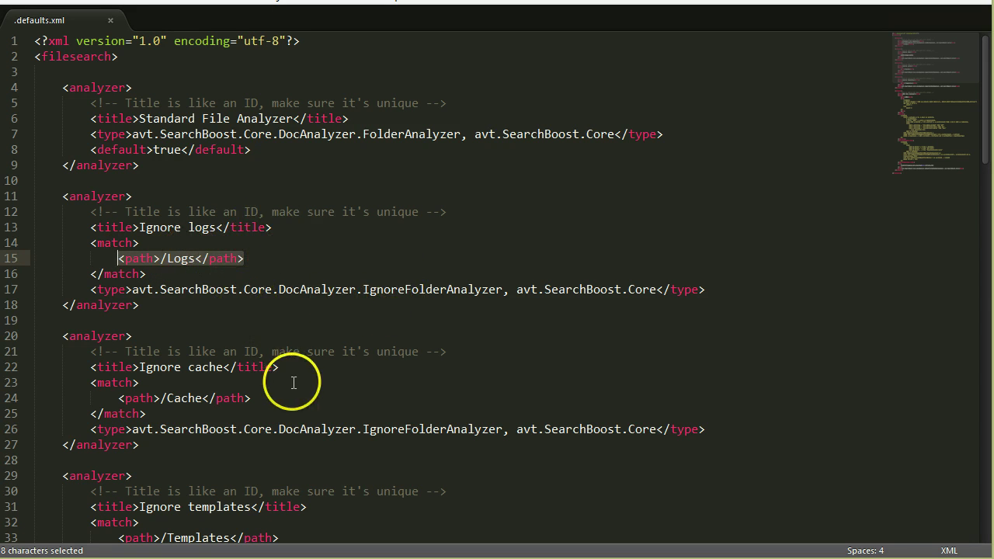
Examine the /Cache path rule and the complete Ignore templates analyzer block
click(177, 398)
double_click(176, 399)
double_click(219, 506)
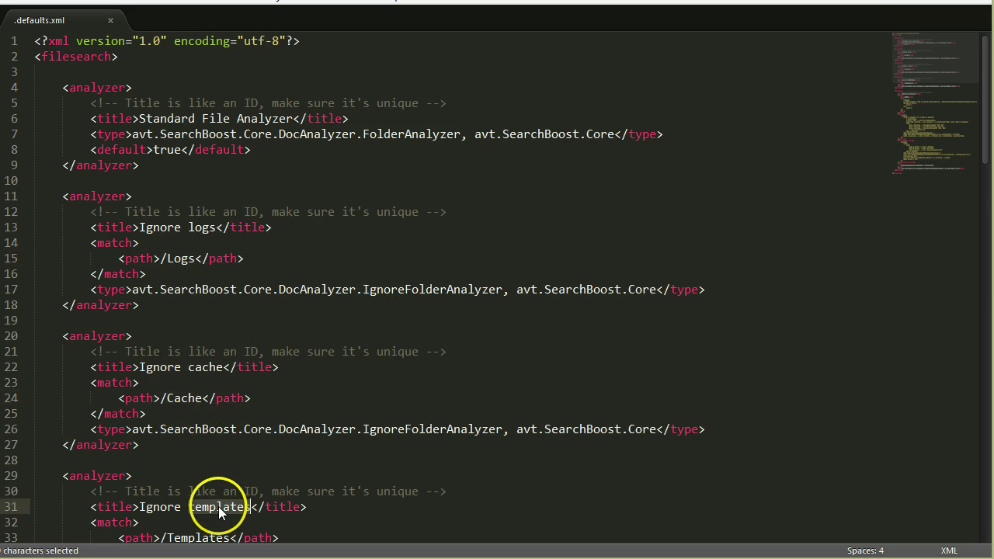
scroll(206, 501, down, 3)
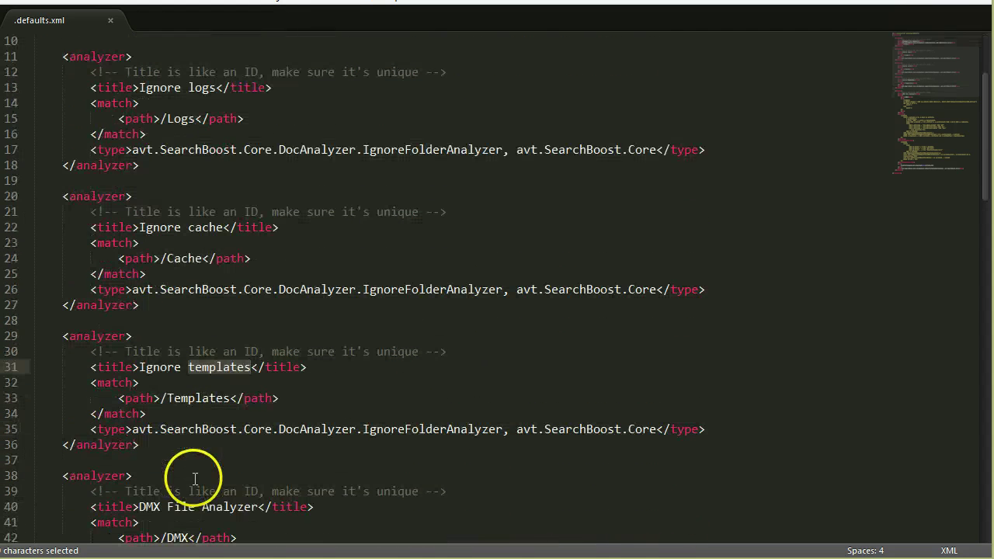
click(223, 368)
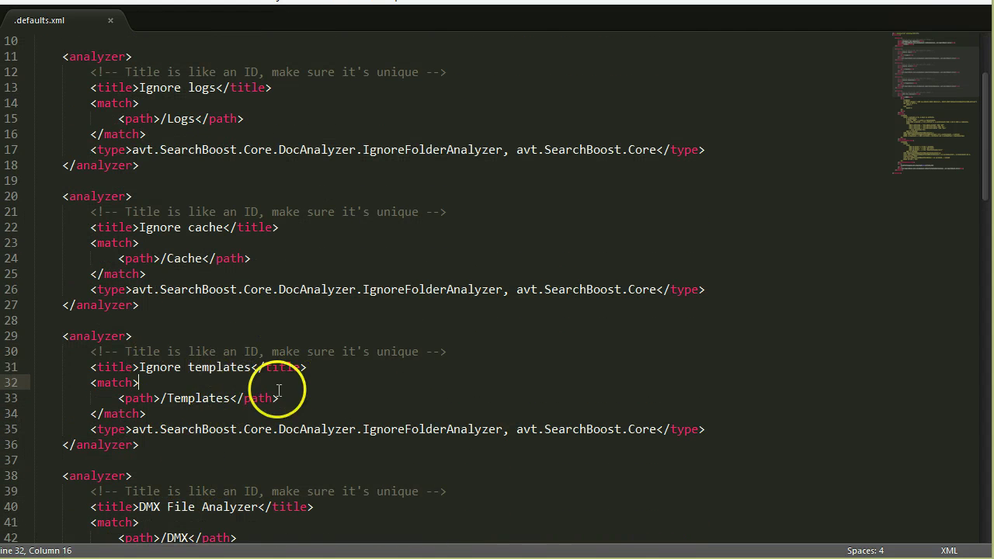
drag(140, 445, 62, 337)
click(190, 444)
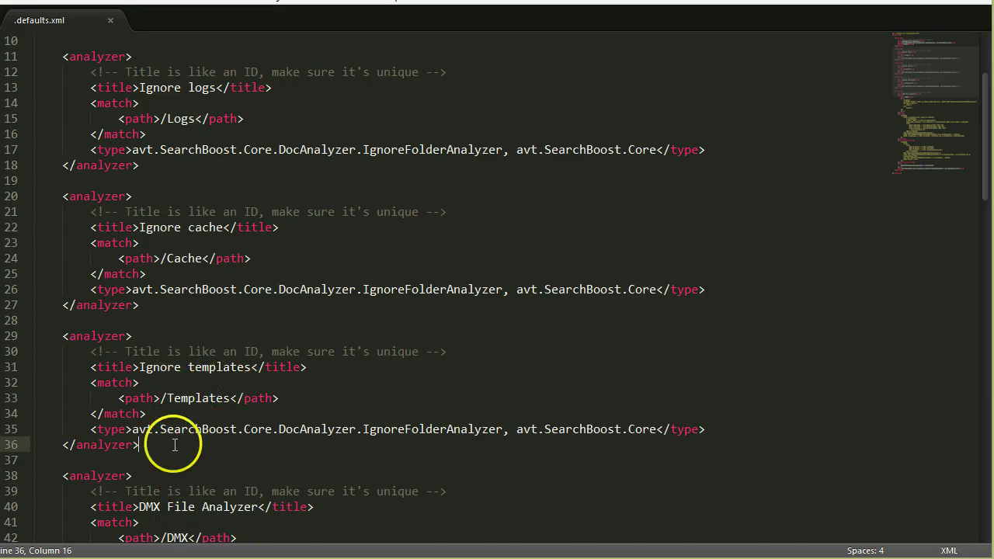
Read through the DMX File Analyzer definition, including its match rules, sql-docs query and sql-permissions-roles query
scroll(174, 445, down, 1)
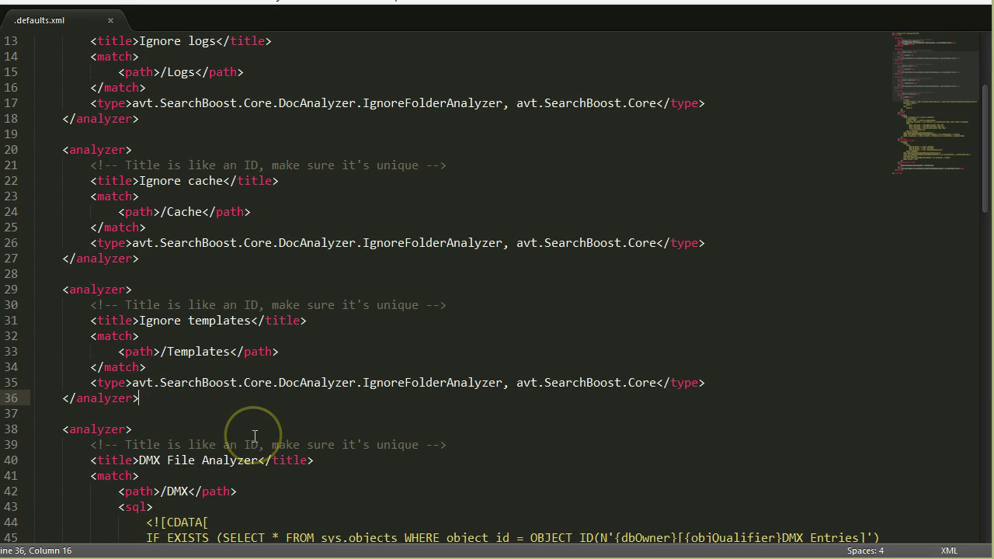
scroll(248, 442, down, 1)
scroll(244, 421, down, 2)
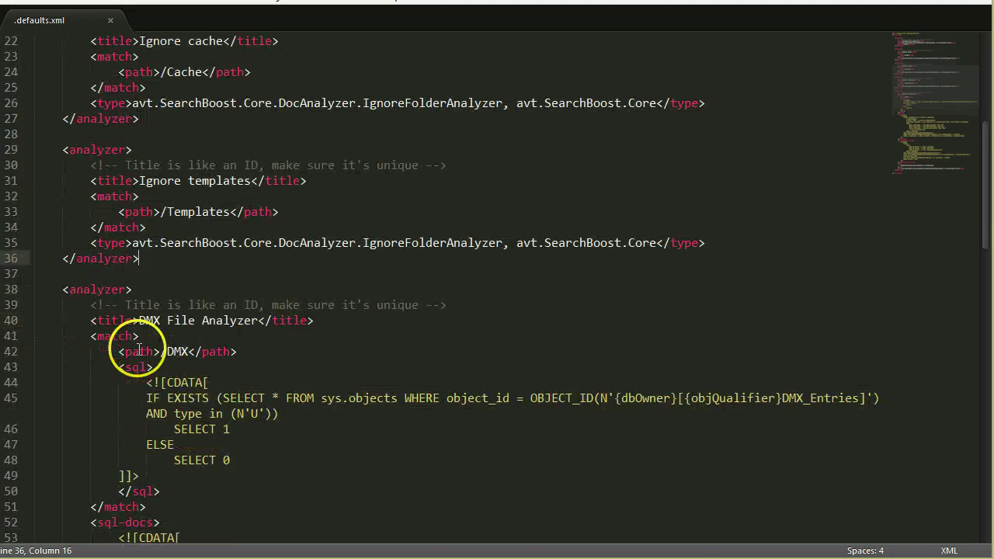
scroll(156, 326, down, 3)
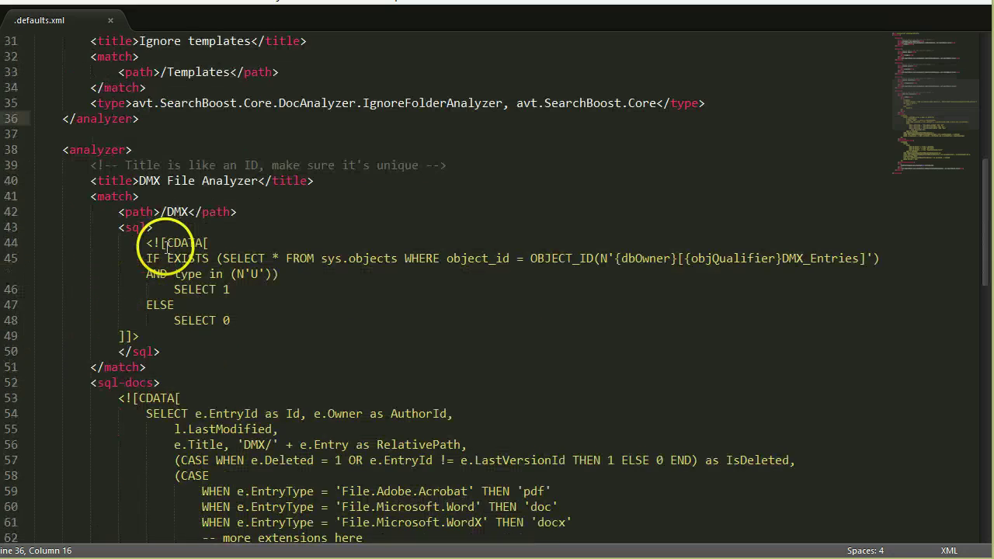
scroll(202, 242, down, 3)
scroll(233, 404, down, 4)
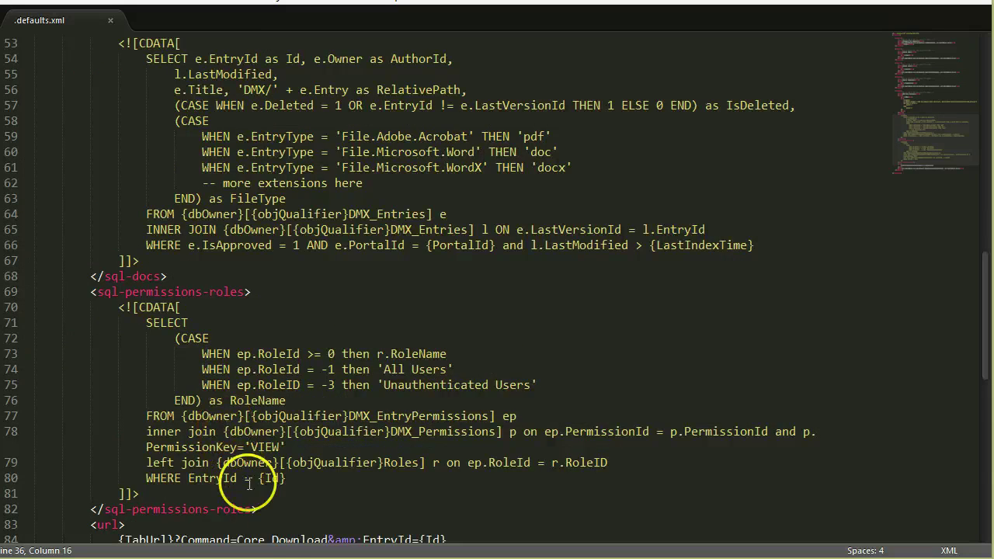
Examine the download url of the DMX File Analyzer and its DbControlledFolderAnalyzer type
scroll(249, 483, down, 7)
click(298, 506)
double_click(412, 239)
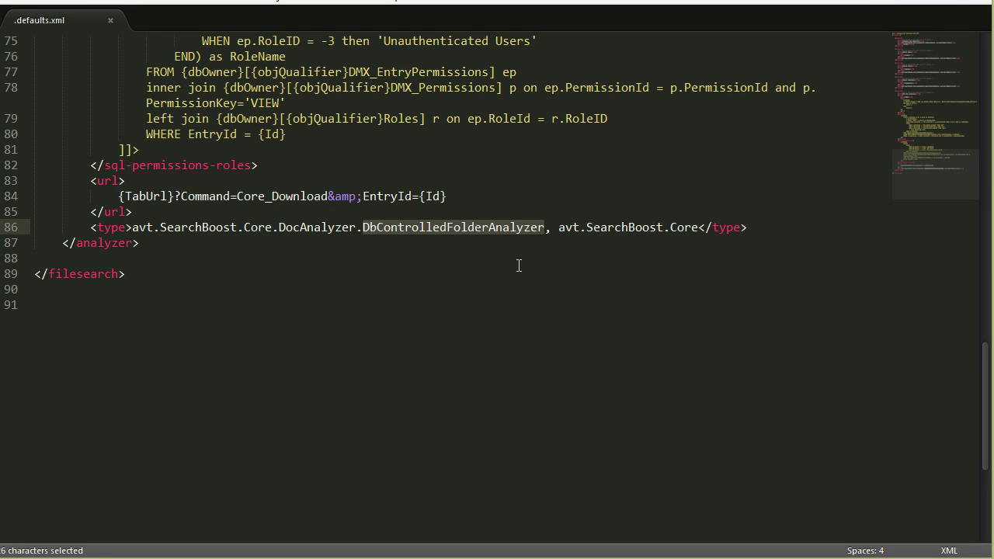
scroll(476, 262, up, 1)
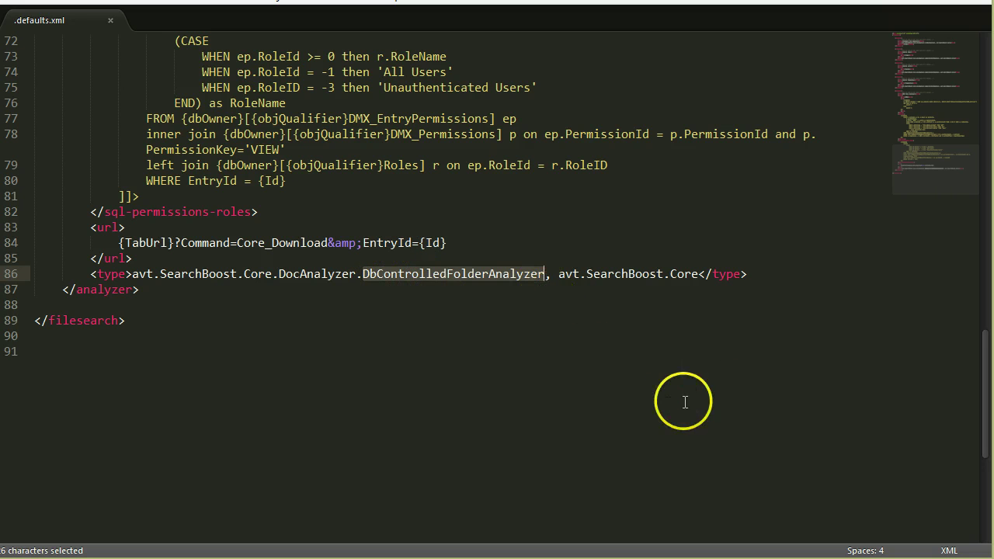
Examine the DMX File Analyzer's match section, covering the /DMX path rule and the sql check for the DMX_Entries table
scroll(685, 403, up, 15)
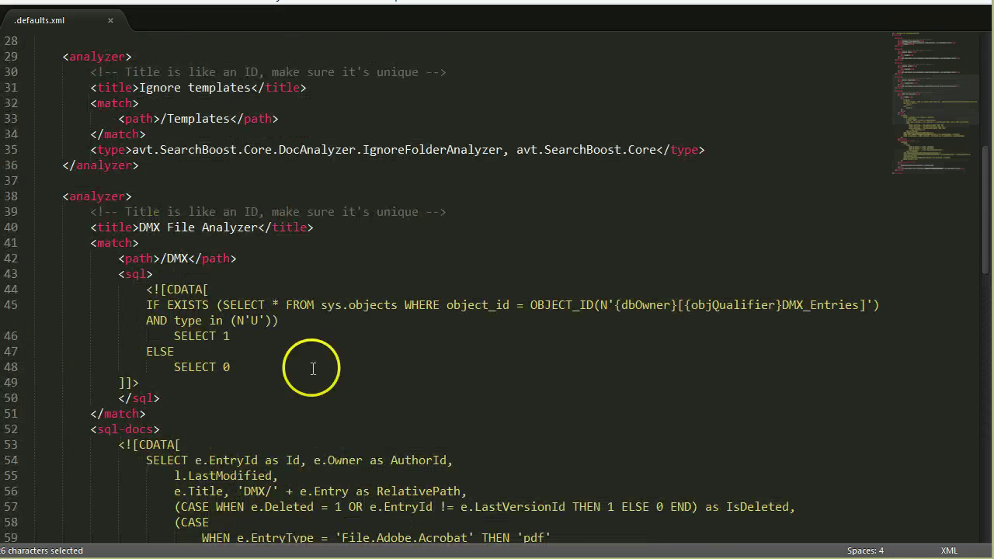
click(196, 289)
double_click(132, 258)
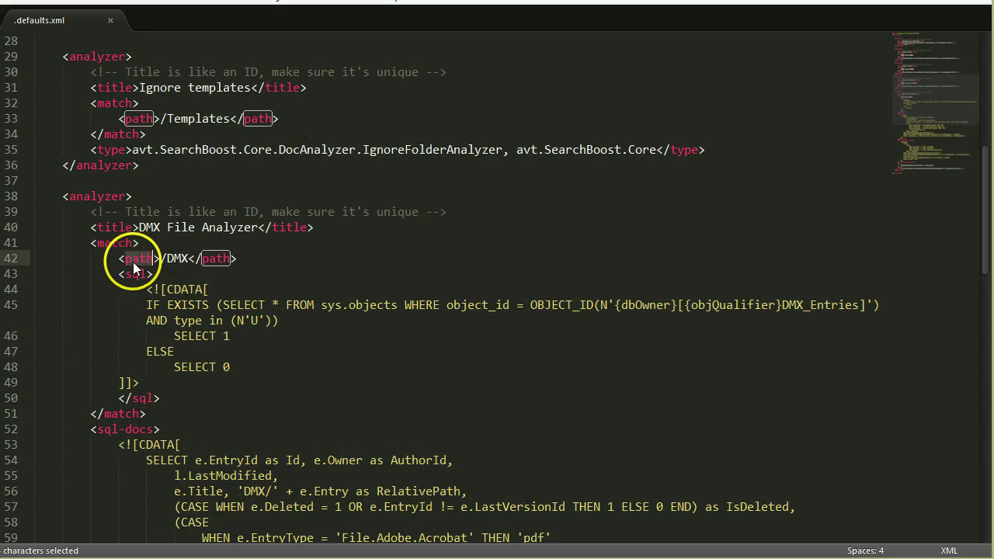
double_click(184, 258)
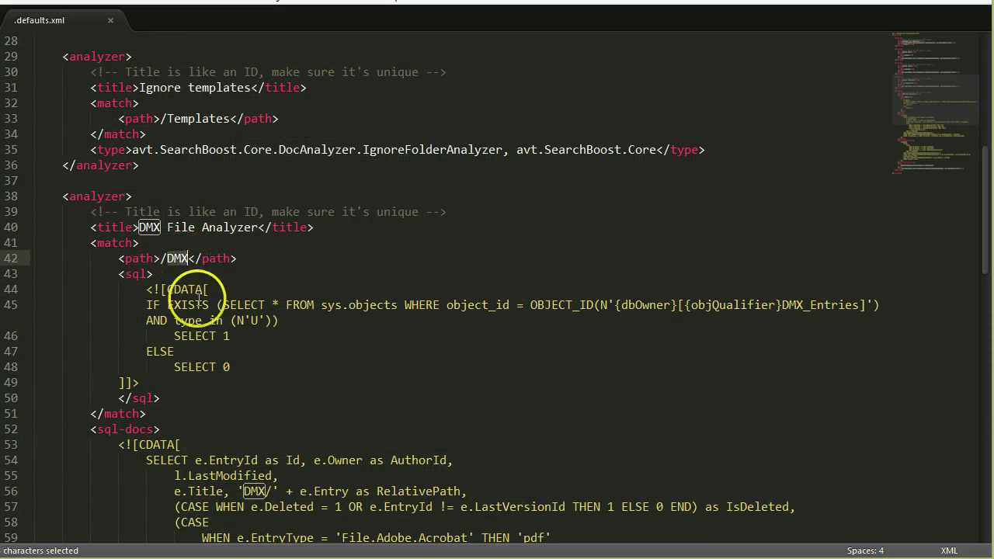
double_click(137, 274)
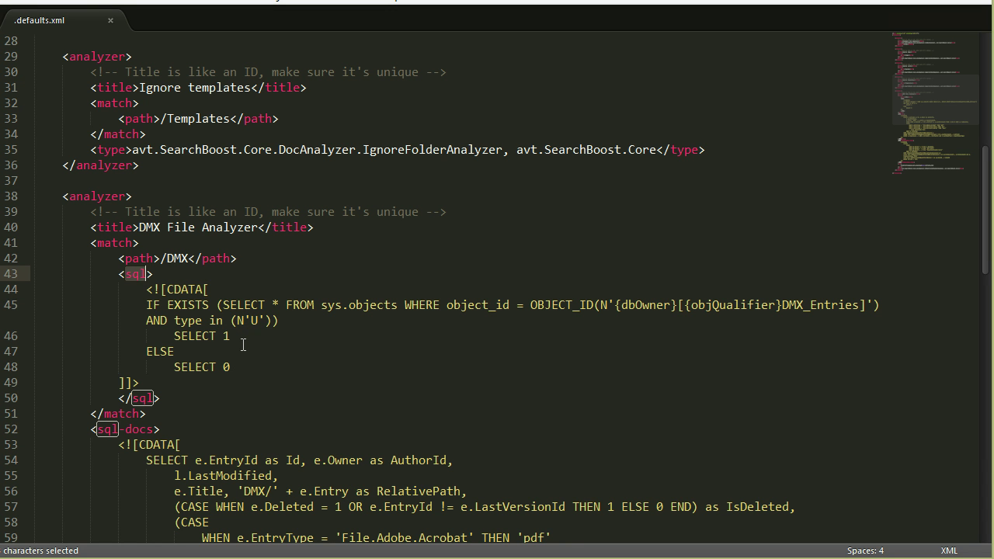
click(283, 309)
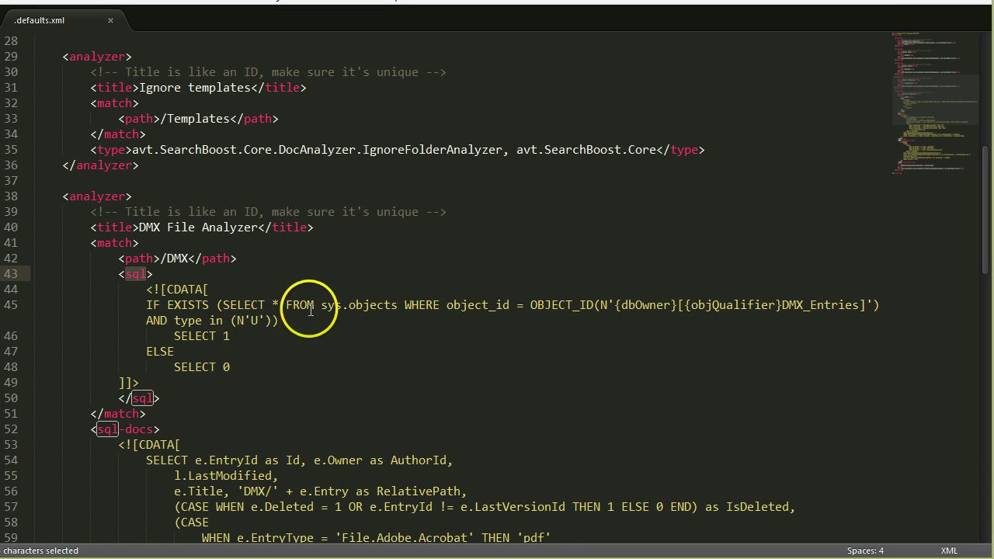
double_click(124, 413)
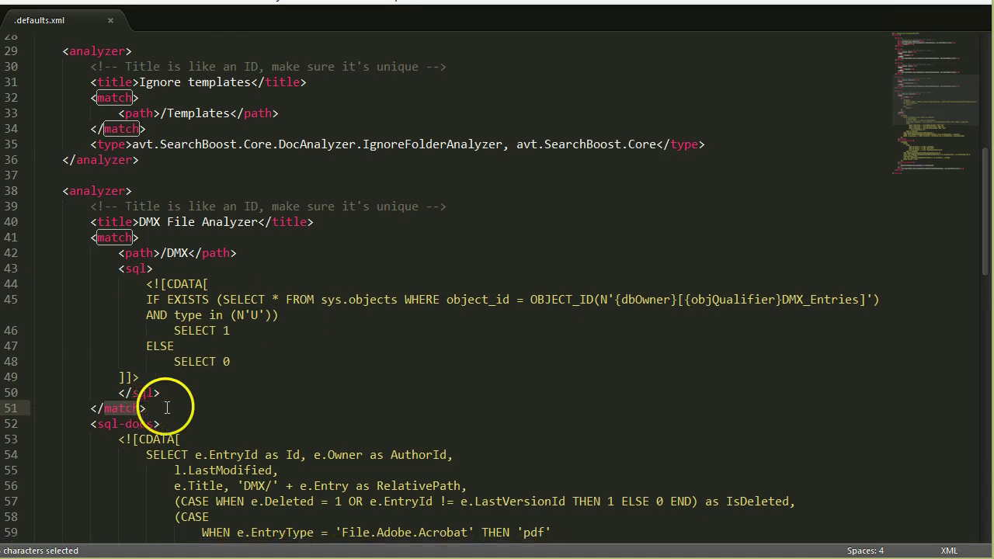
scroll(88, 160, down, 1)
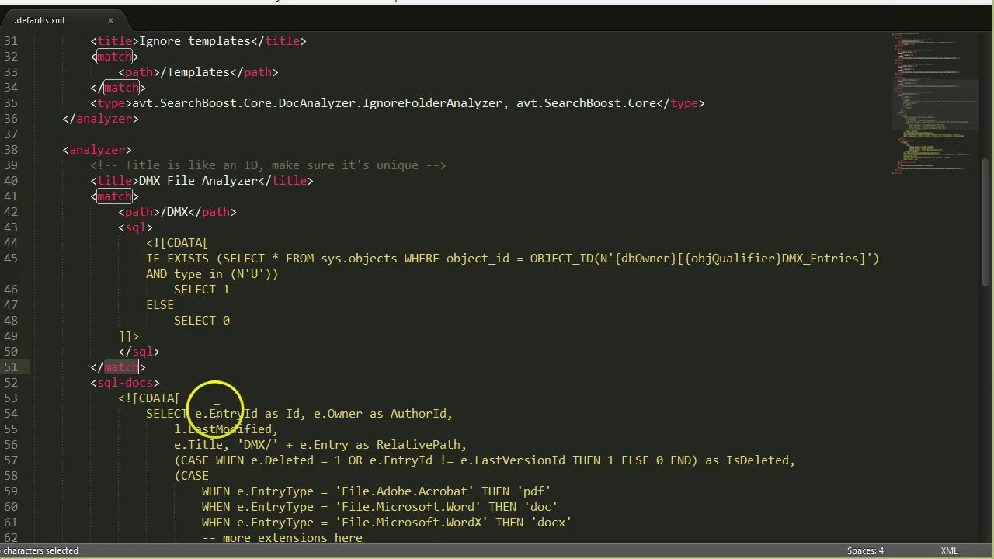
double_click(177, 211)
scroll(187, 299, up, 3)
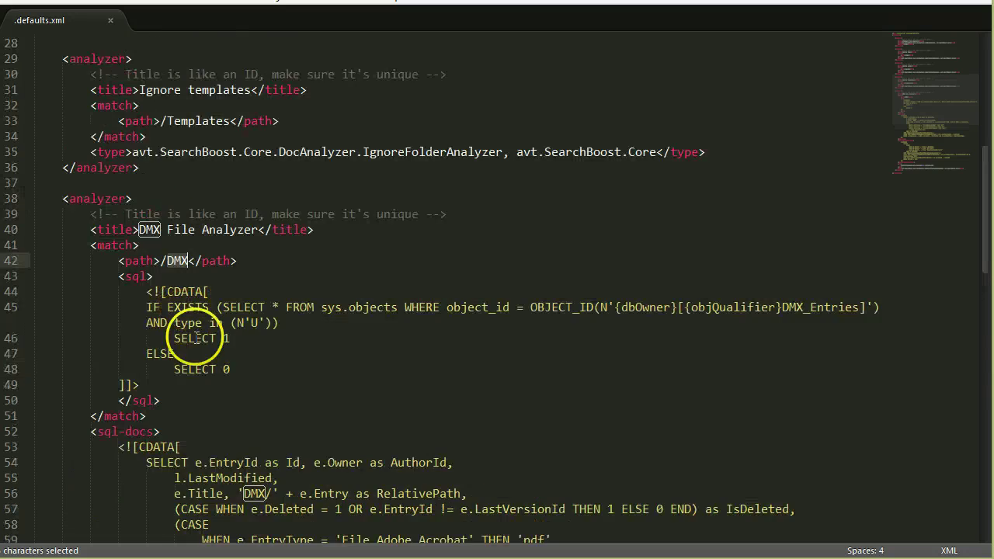
click(142, 366)
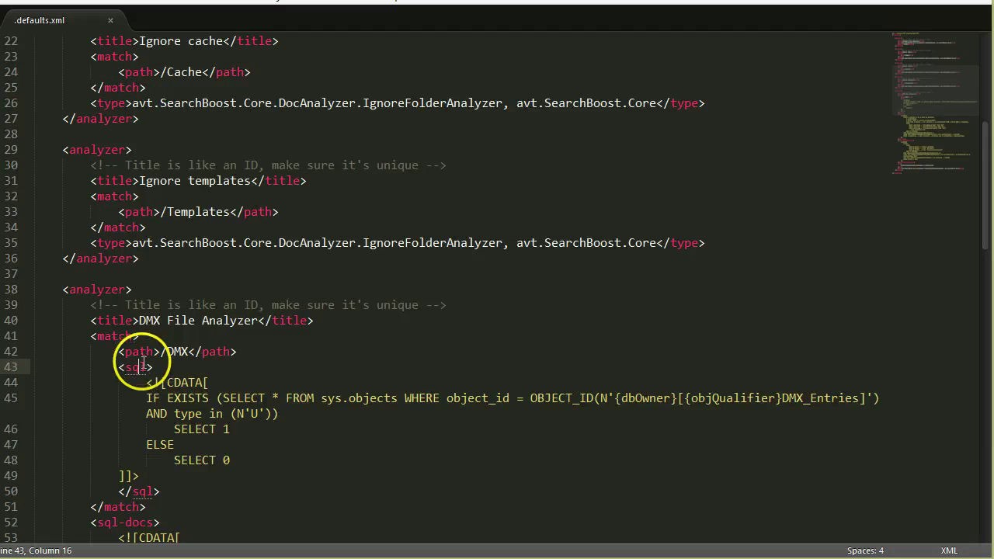
Review the analyzers above it, up to the default setting of the Standard File Analyzer
scroll(372, 215, up, 2)
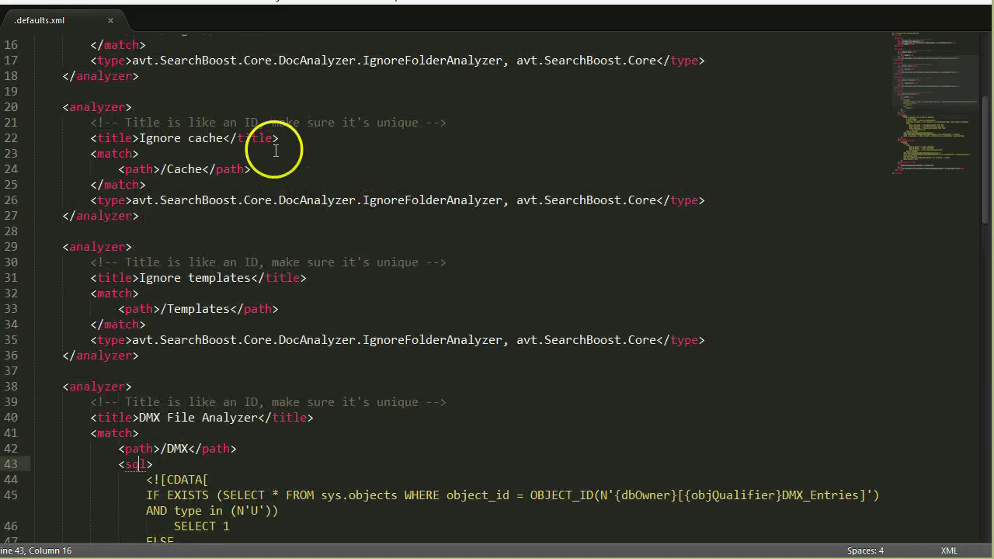
scroll(275, 151, up, 2)
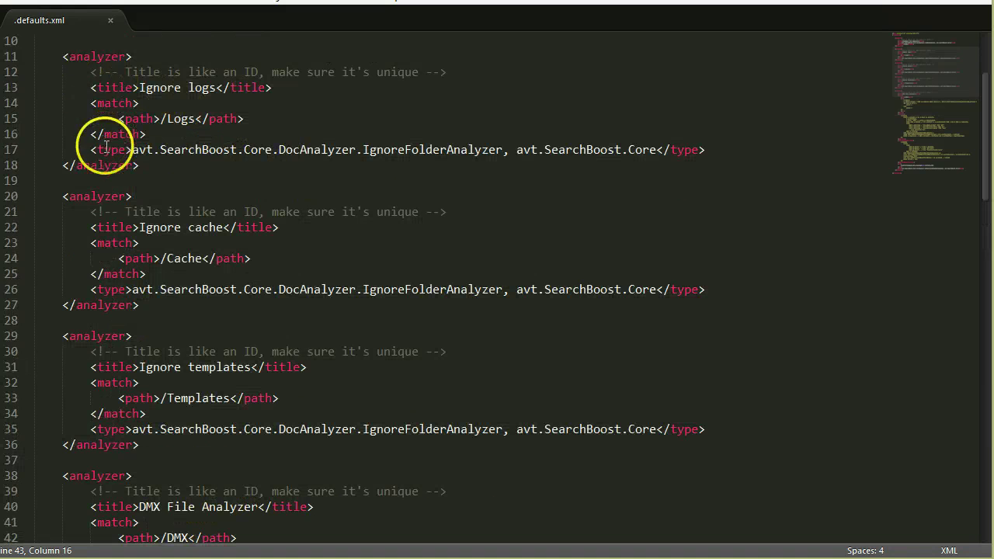
scroll(189, 173, up, 3)
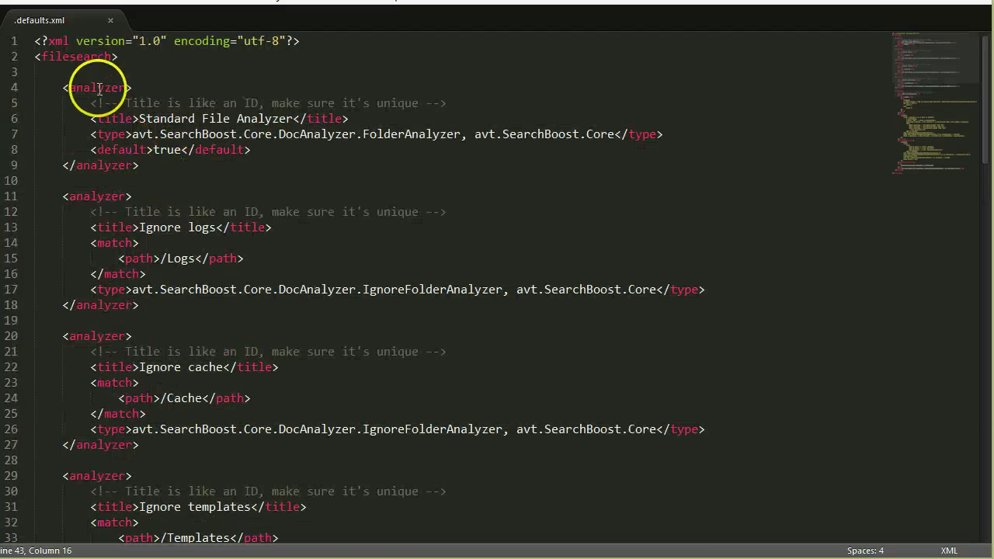
double_click(109, 150)
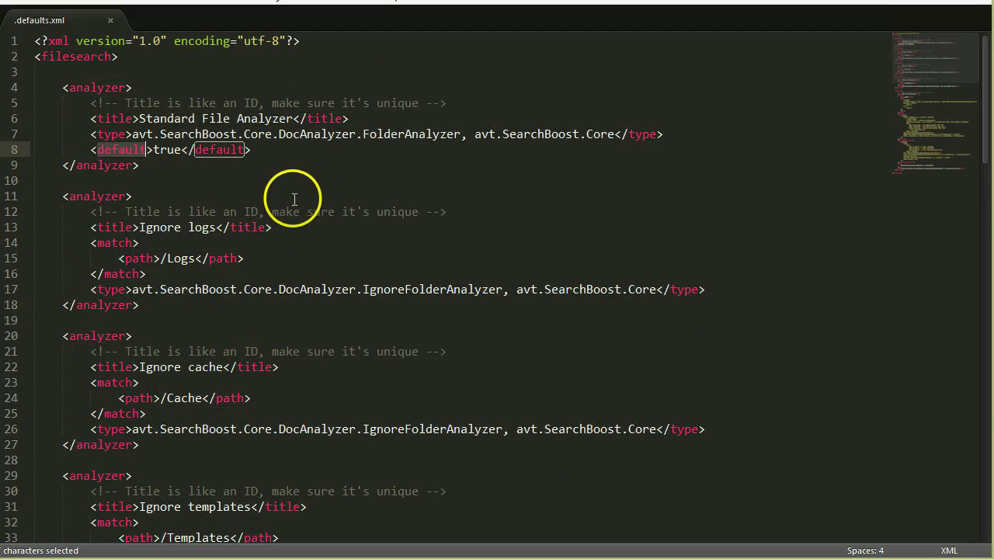
Examine the DMX File Analyzer's sql-docs query following the match section, including its {LastIndexTime} filter
scroll(295, 199, down, 9)
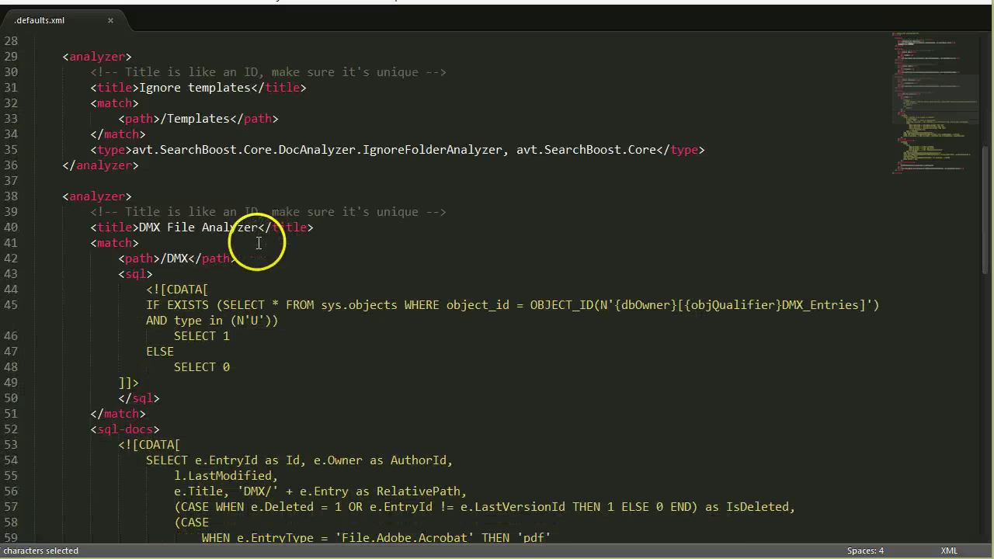
double_click(122, 413)
scroll(208, 441, down, 4)
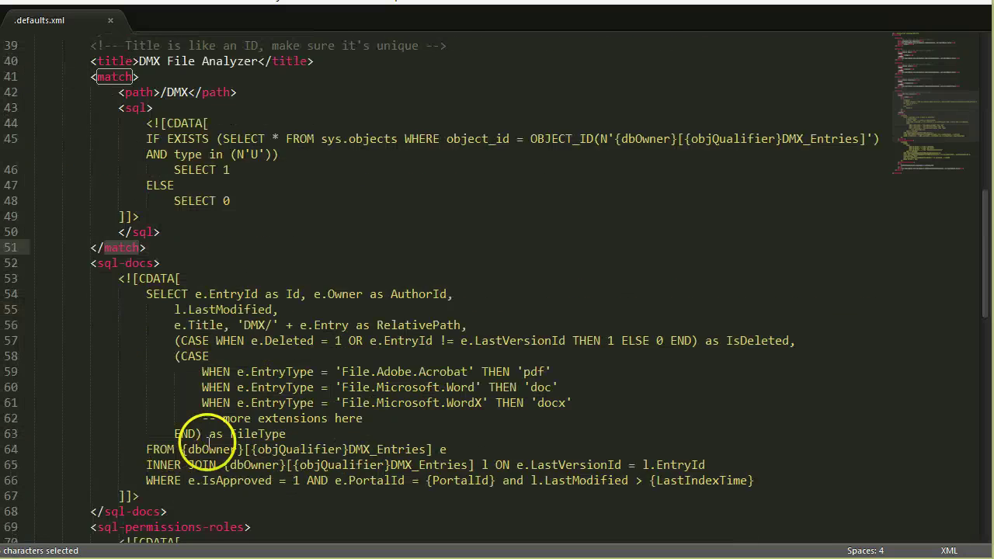
scroll(208, 440, down, 2)
scroll(116, 229, down, 1)
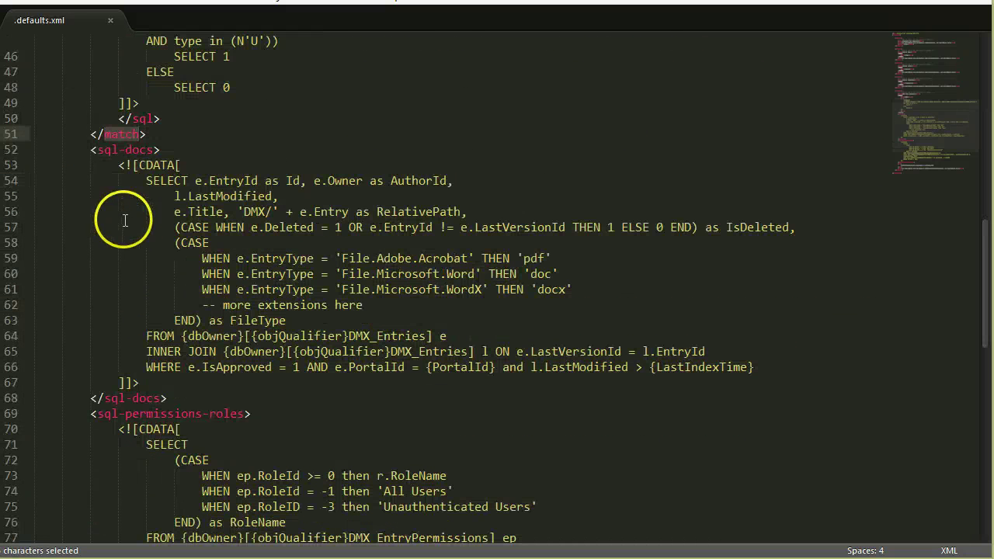
click(132, 150)
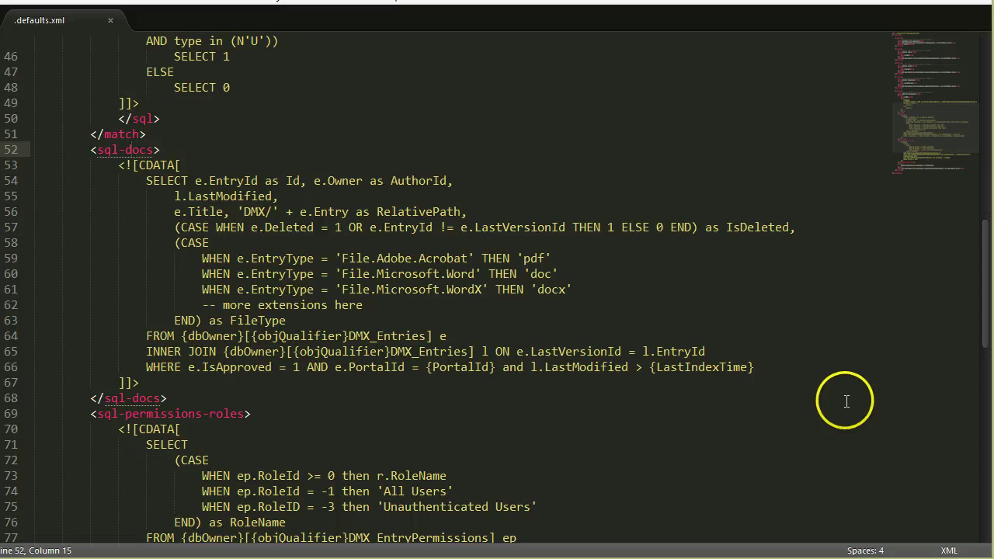
drag(755, 368, 648, 366)
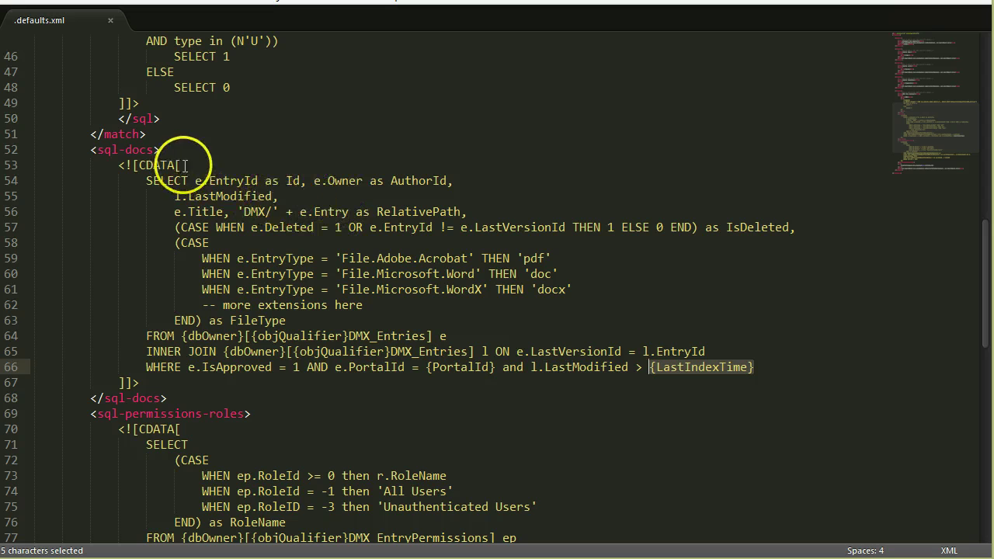
Examine the Id, Title and RelativePath columns returned by the sql-docs query
double_click(293, 180)
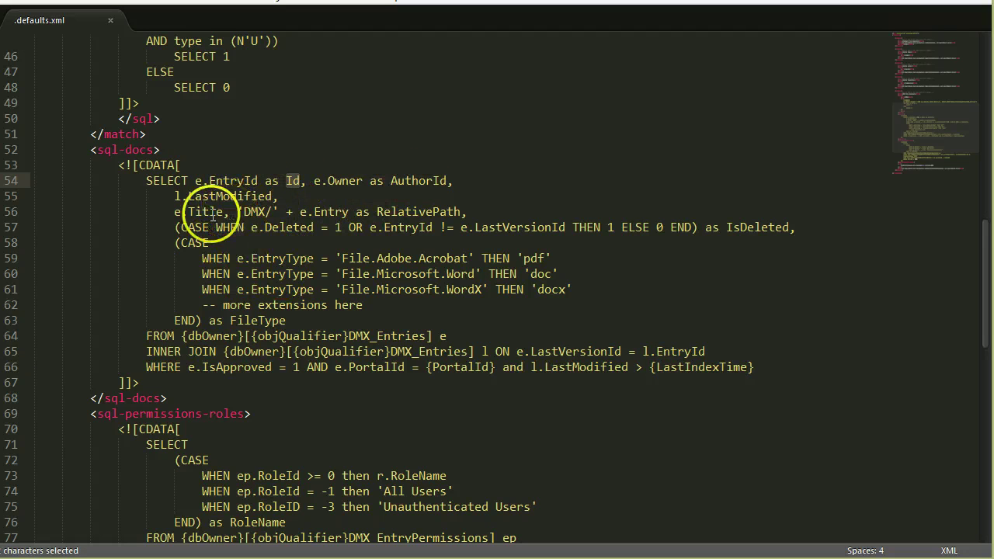
click(208, 211)
double_click(437, 210)
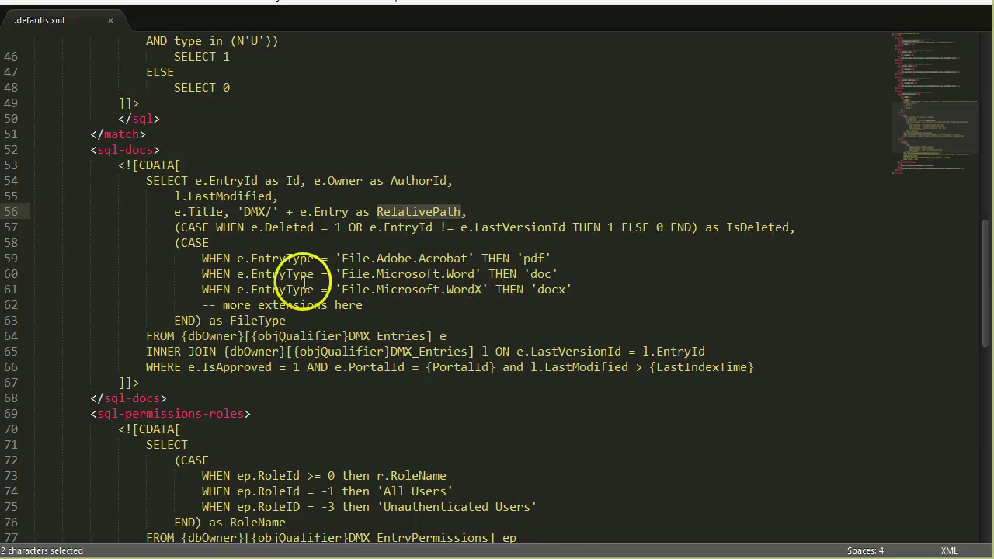
Examine the FileType CASE block that maps entry types such as File.Adobe.Acrobat to the pdf, doc and docx extensions
scroll(482, 322, down, 1)
scroll(458, 226, down, 1)
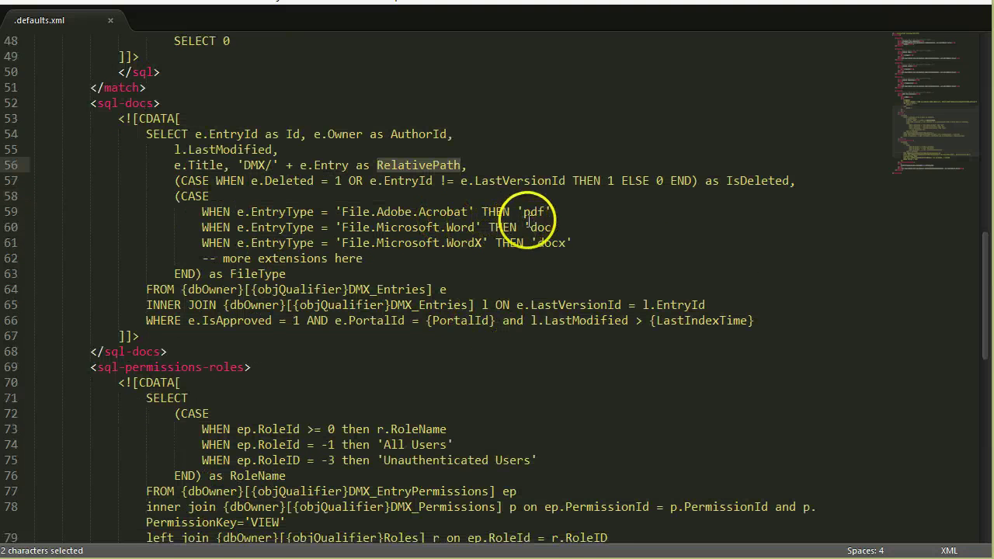
click(548, 241)
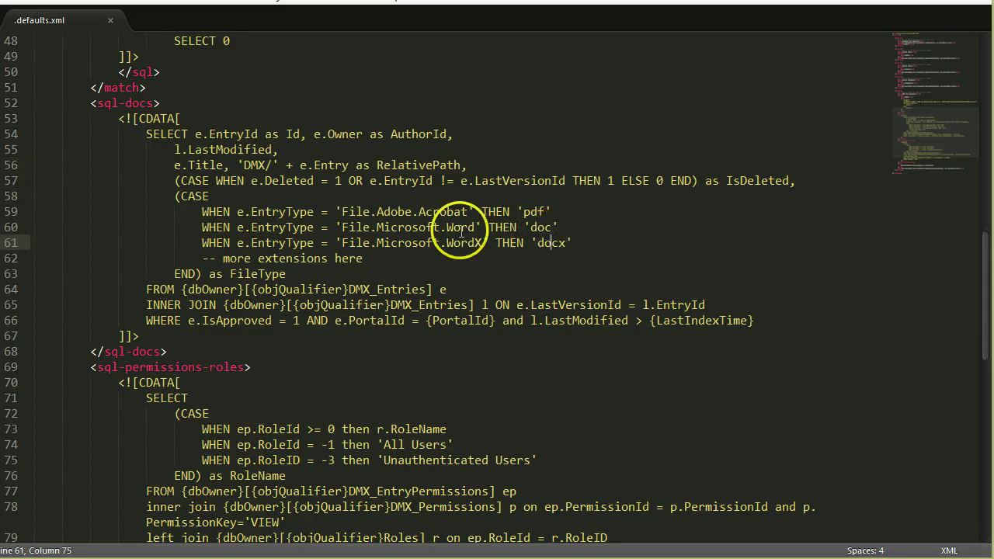
drag(469, 212, 344, 211)
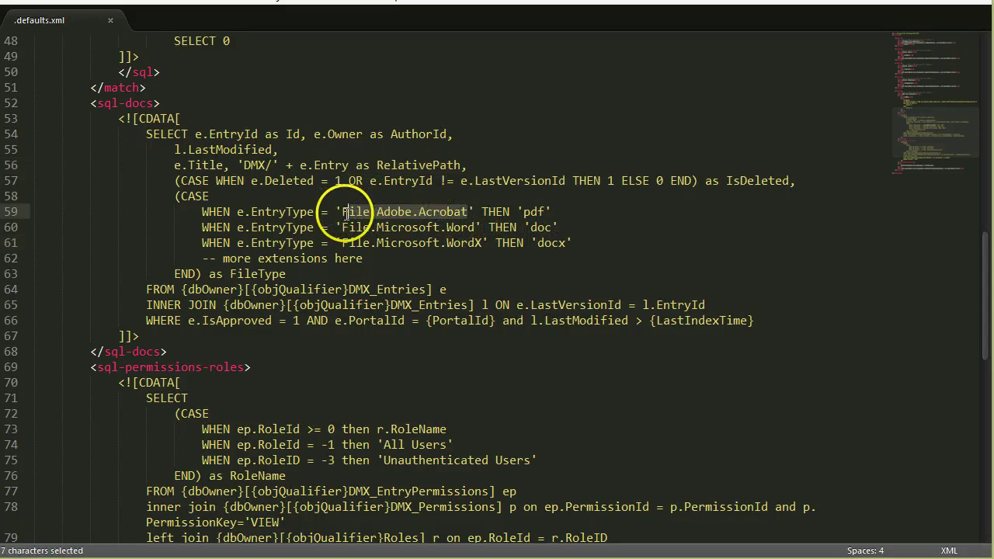
click(177, 197)
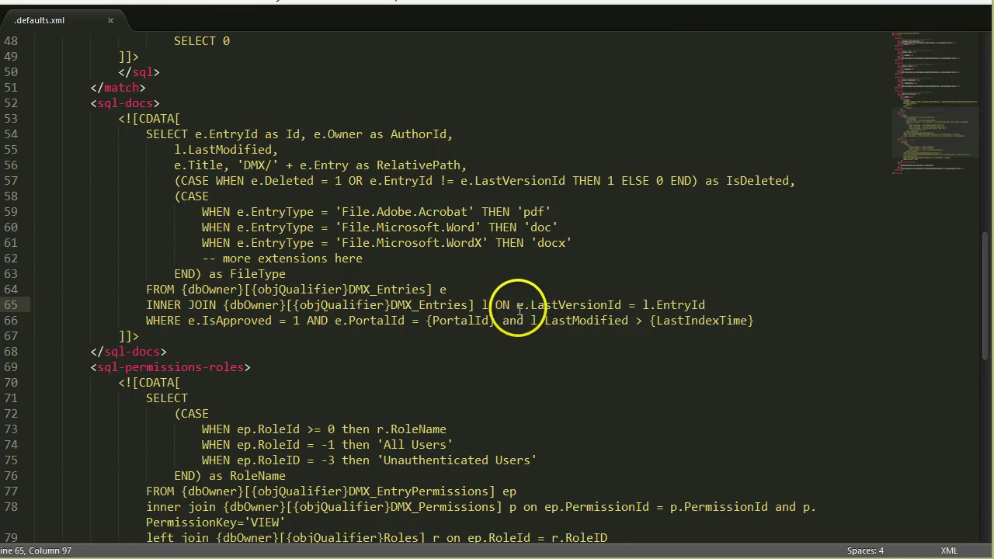
Examine the join on e.LastVersionId = l.EntryId and the Deleted and version conditions behind the IsDeleted column
drag(518, 305, 708, 306)
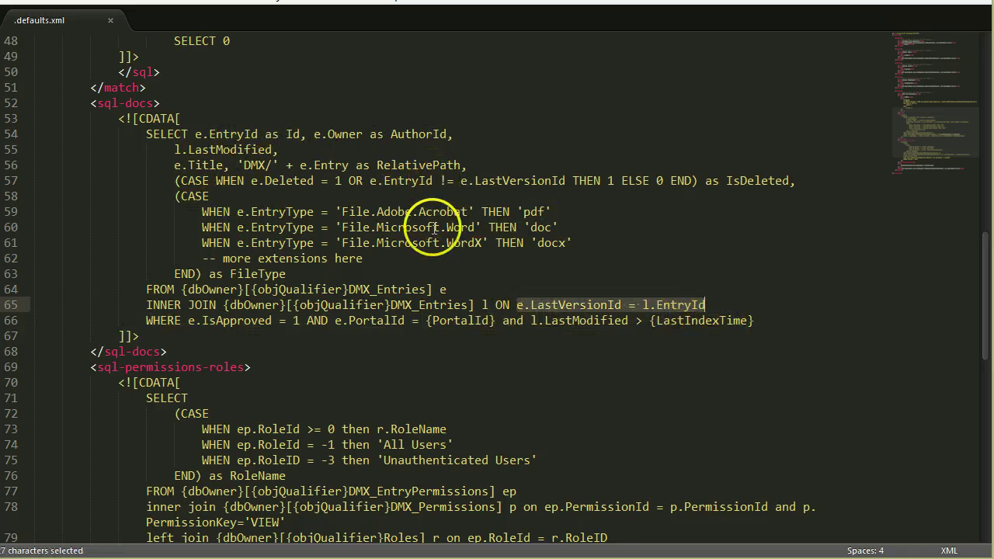
drag(789, 180, 704, 181)
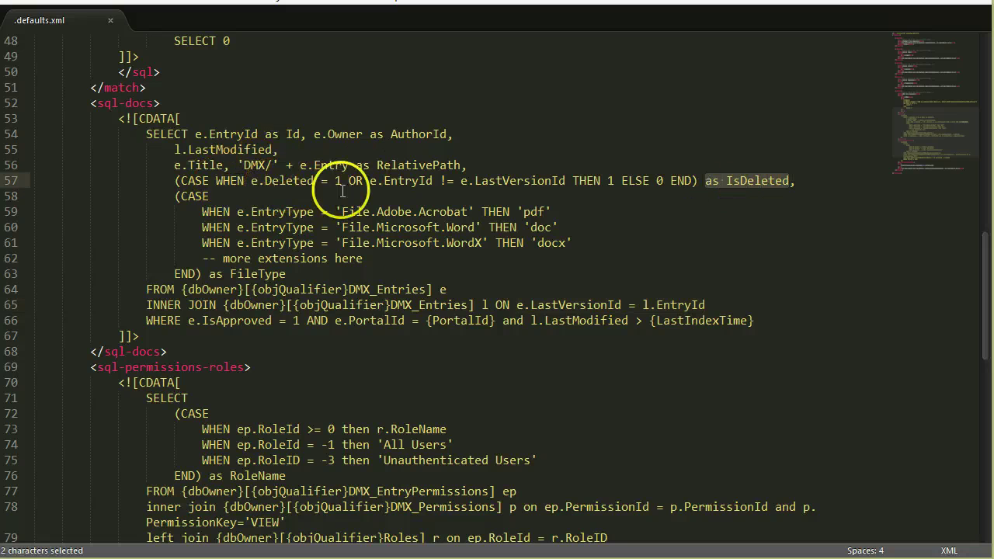
double_click(289, 180)
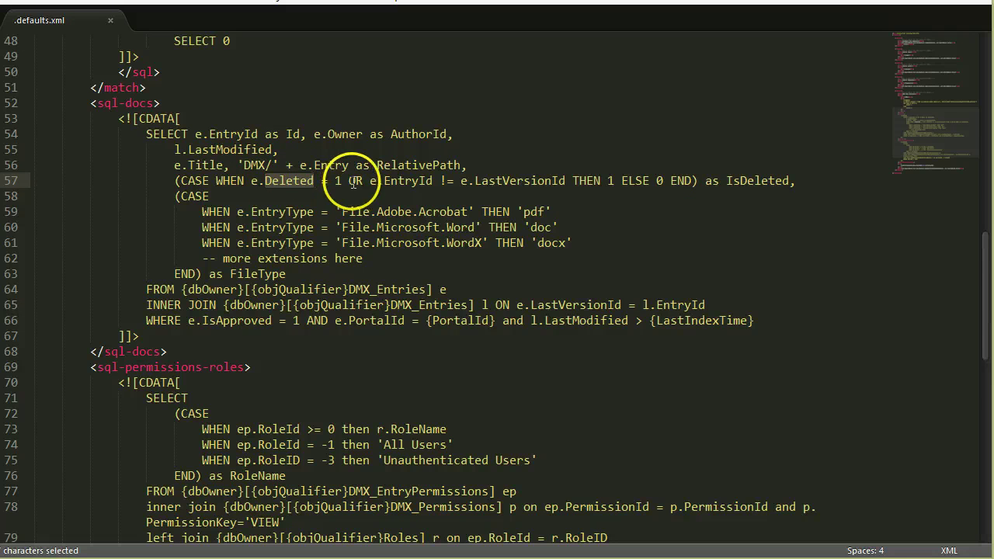
drag(439, 180, 556, 182)
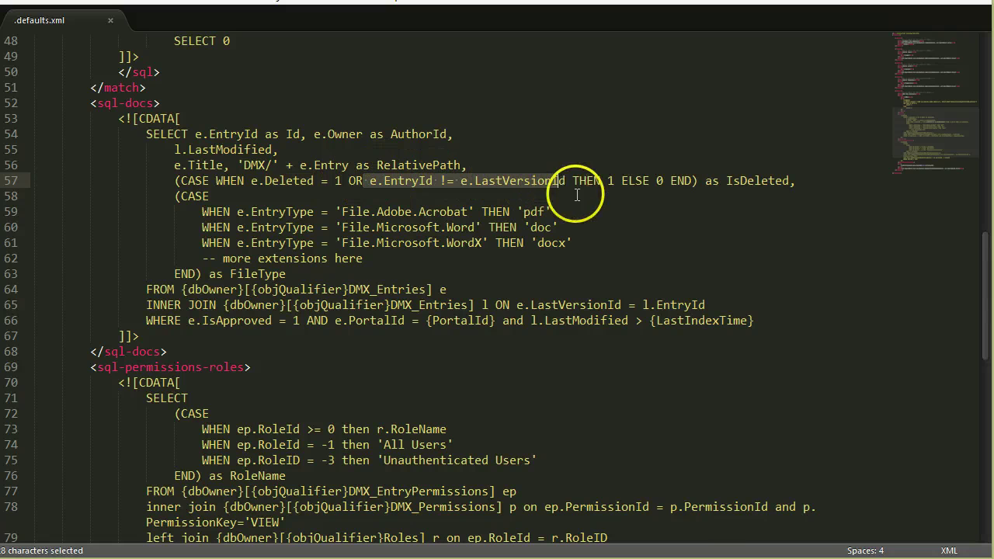
click(612, 181)
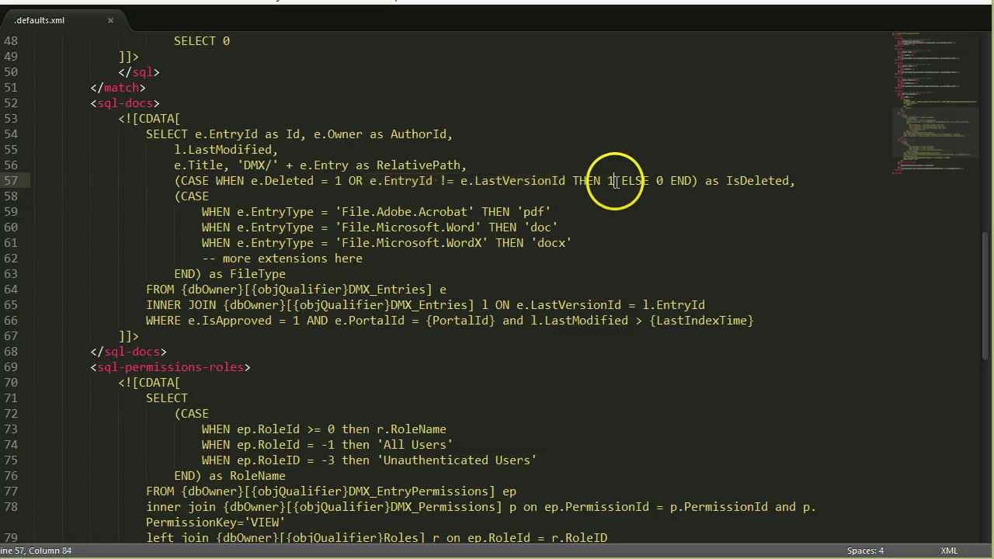
click(754, 193)
double_click(755, 183)
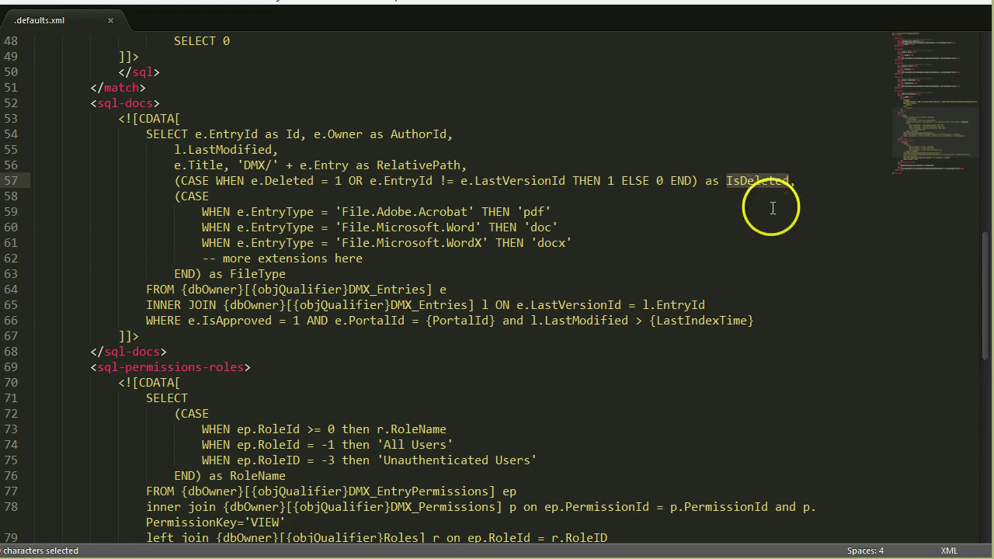
click(671, 265)
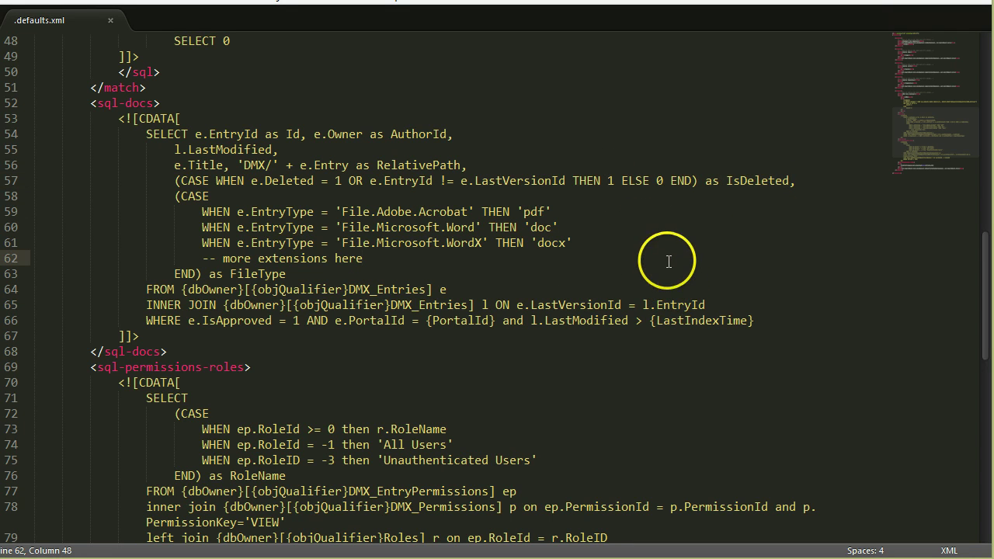
Examine the RoleId cases in the sql-permissions-roles query, including -1 for All Users and -3 for Unauthenticated Users
scroll(189, 178, down, 1)
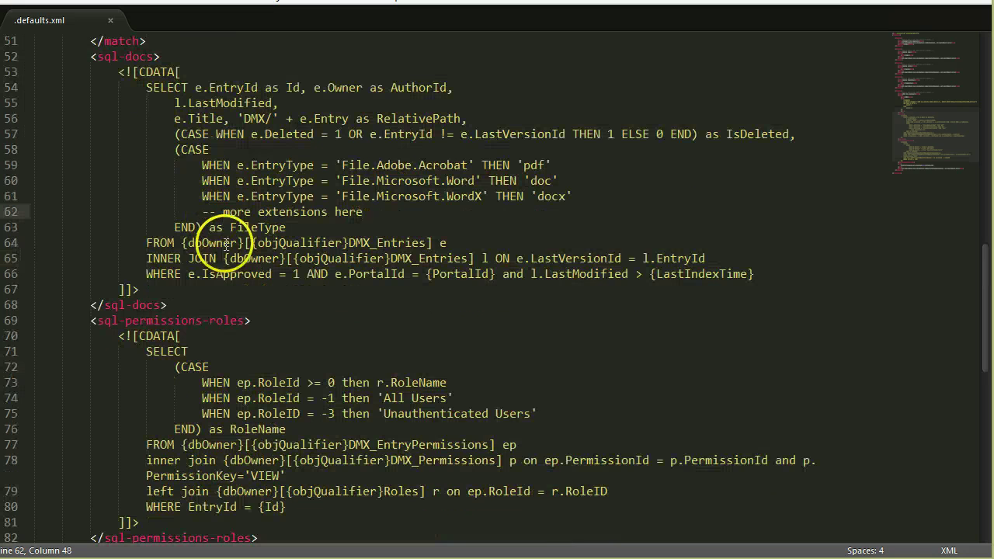
scroll(217, 280, down, 1)
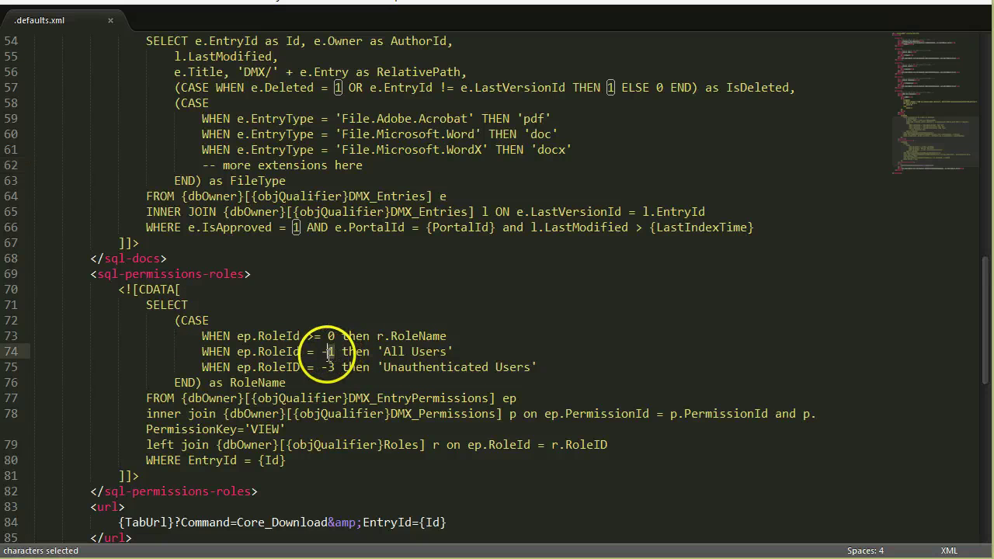
double_click(326, 367)
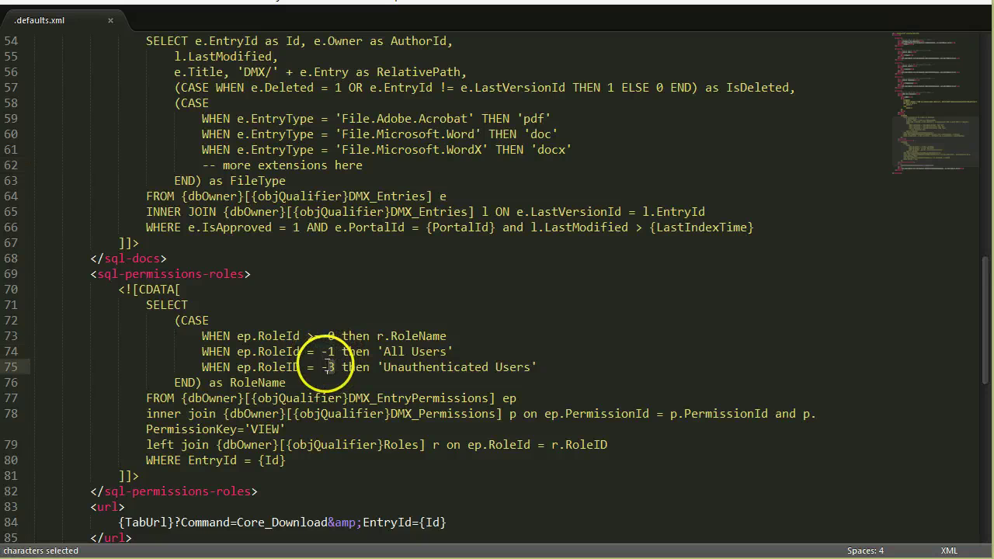
key(shift+Left)
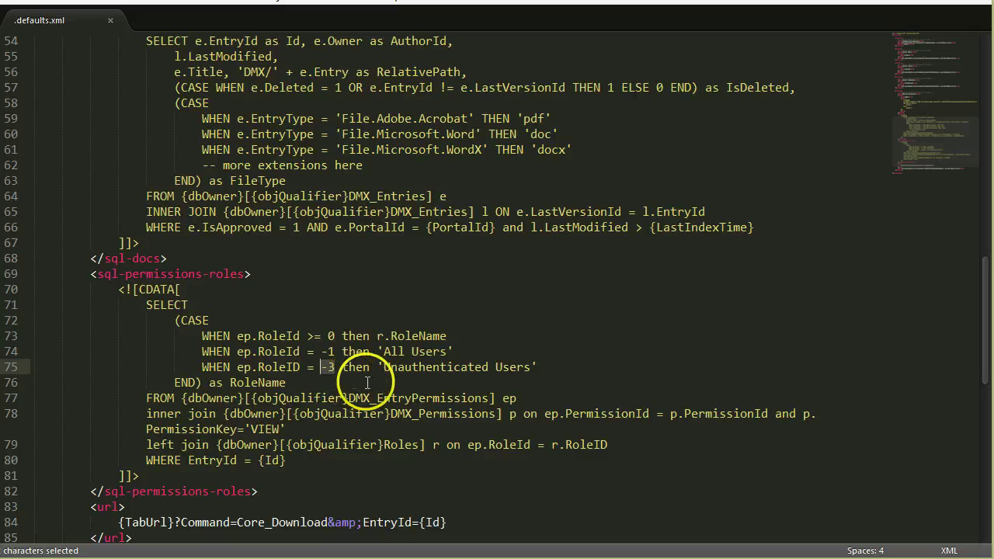
click(342, 382)
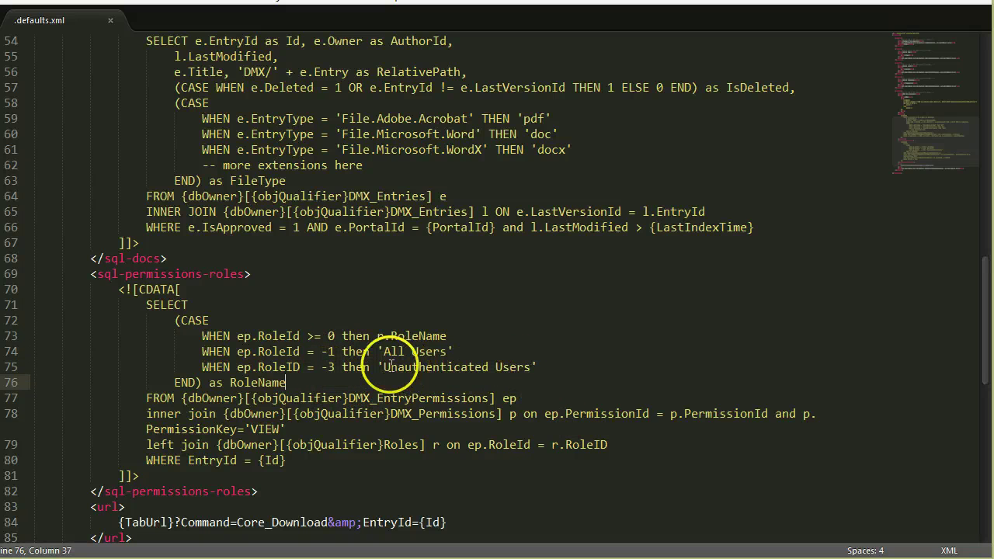
Examine the end of the DMX File Analyzer definition, highlighting the DbControlledFolderAnalyzer class in its type element
scroll(374, 224, down, 1)
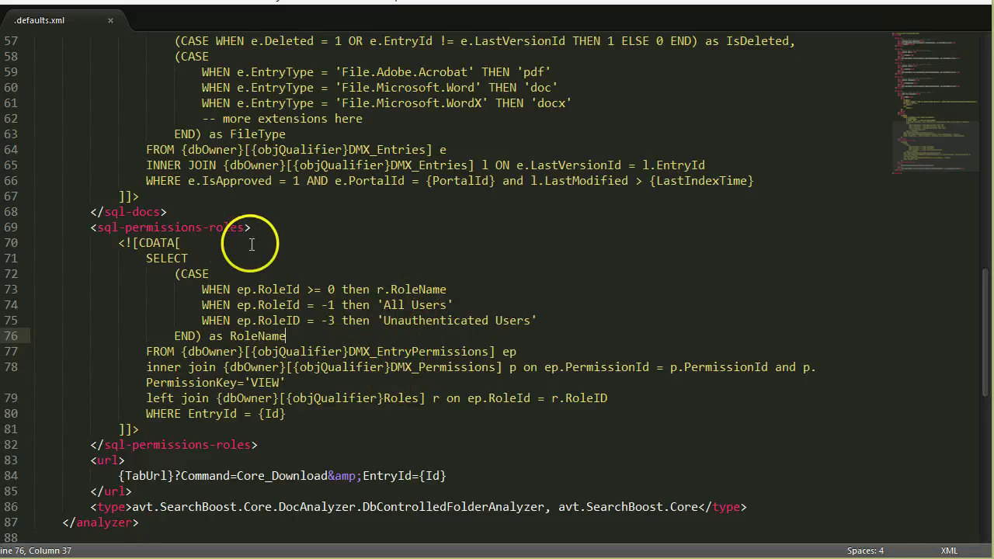
scroll(251, 244, down, 1)
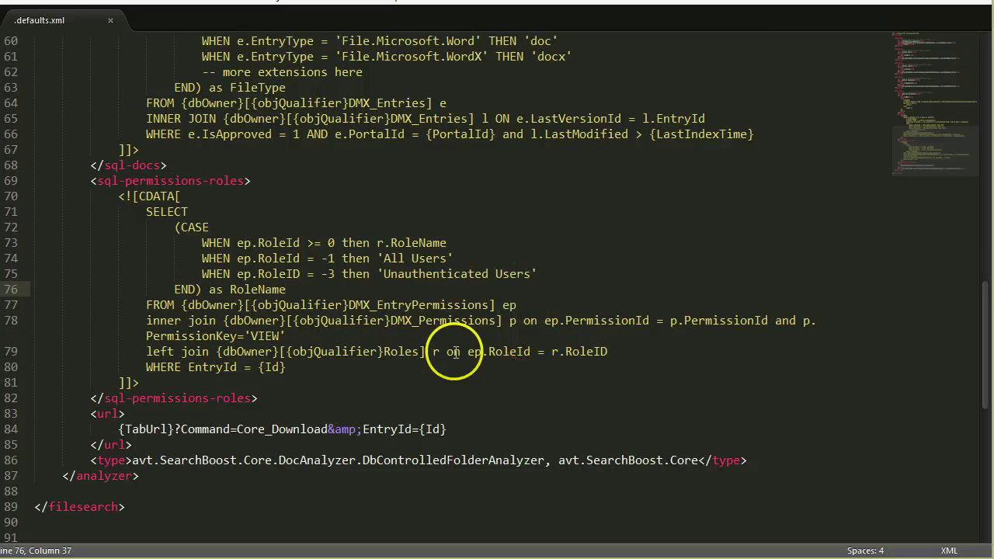
double_click(422, 462)
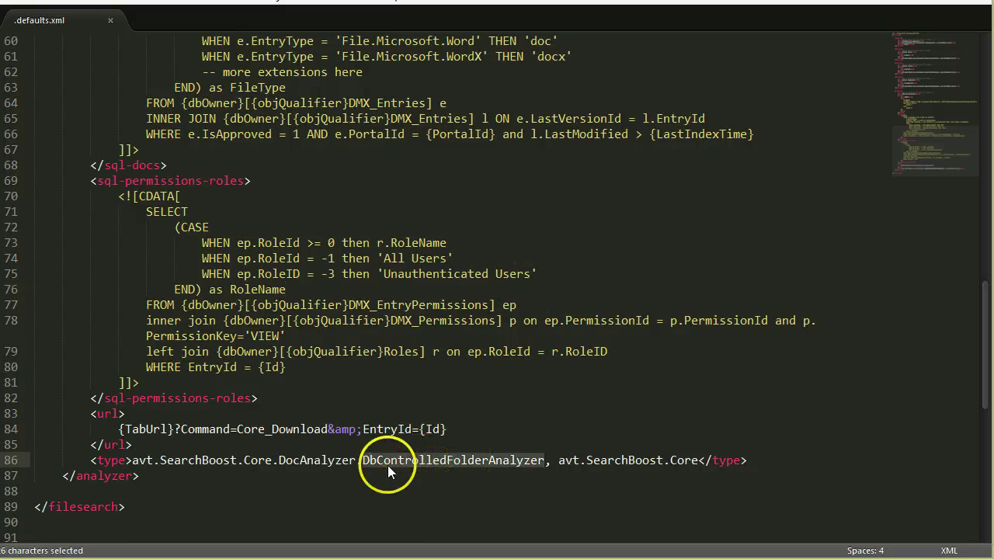
Review the DMX File Analyzer from its /DMX match path through the sql-docs and sql-permissions-roles queries
scroll(473, 464, up, 6)
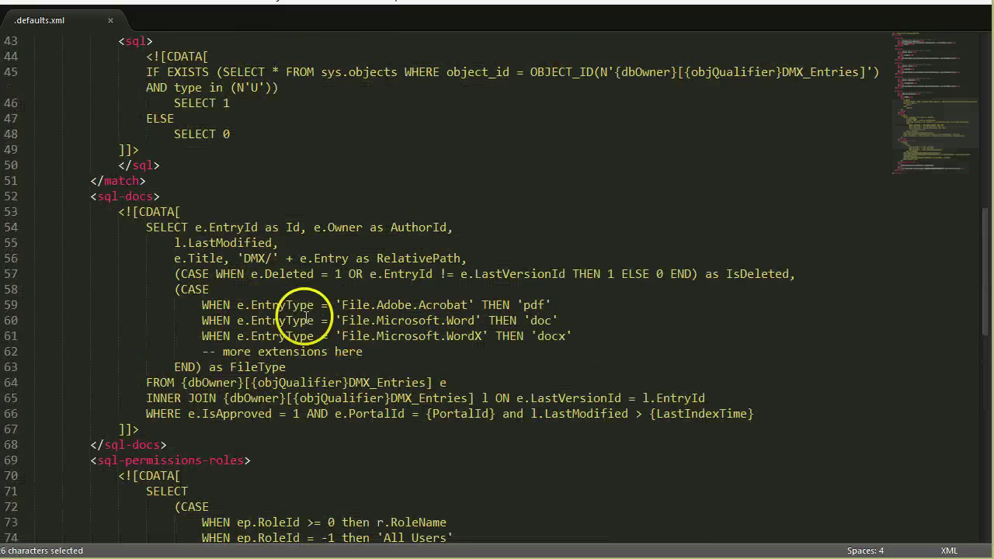
scroll(305, 319, up, 5)
double_click(177, 257)
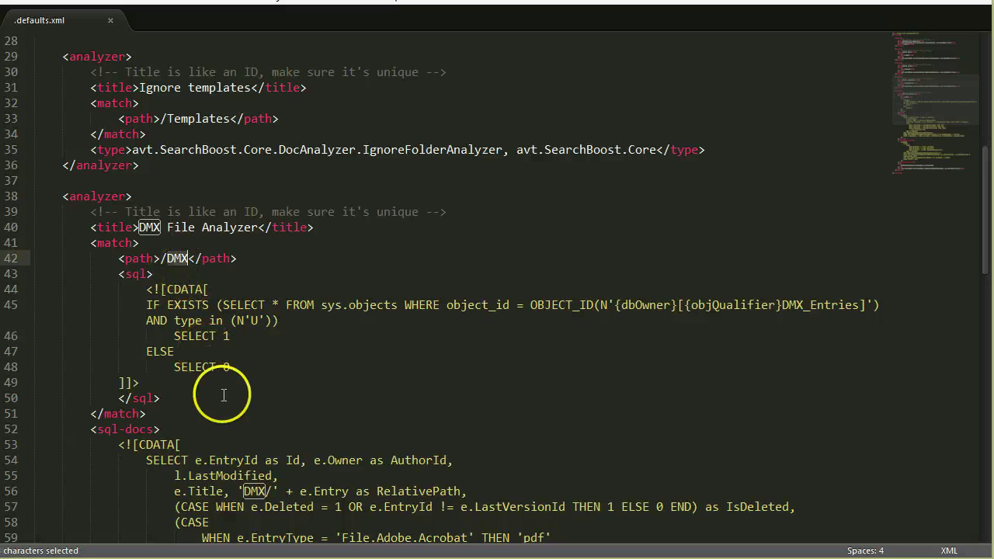
scroll(223, 396, down, 6)
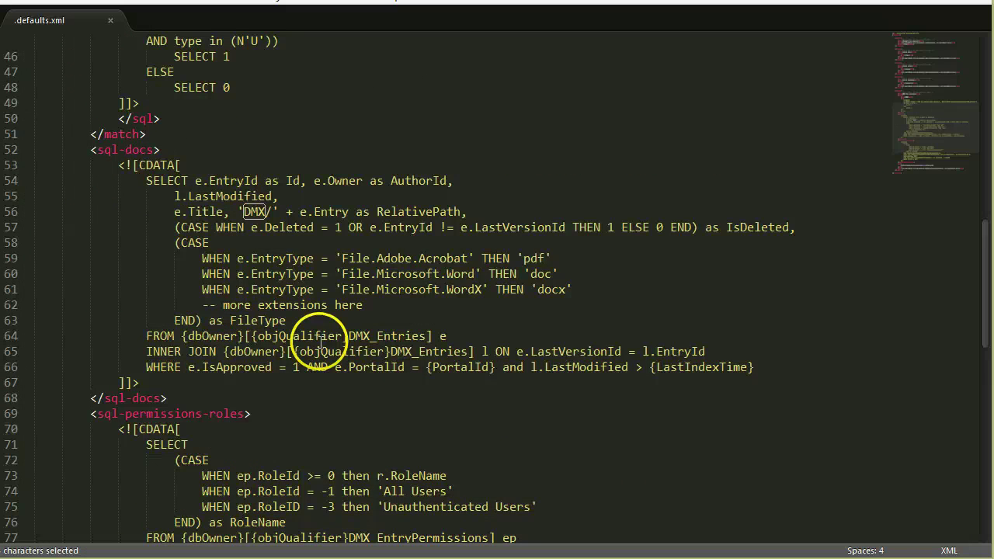
scroll(320, 341, down, 3)
scroll(321, 342, down, 1)
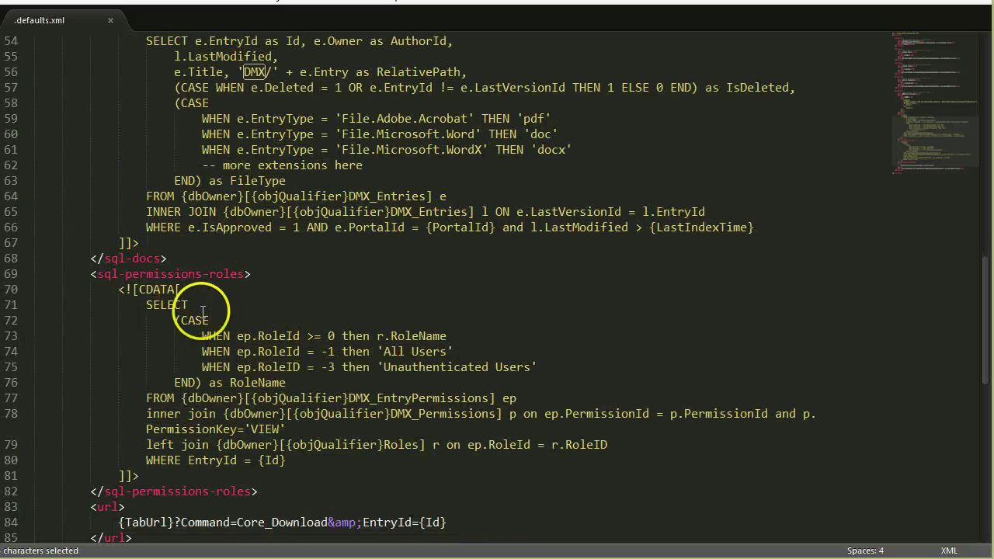
Highlight the whole Standard File Analyzer block at the start of the file to examine the default analyzer
scroll(301, 441, up, 18)
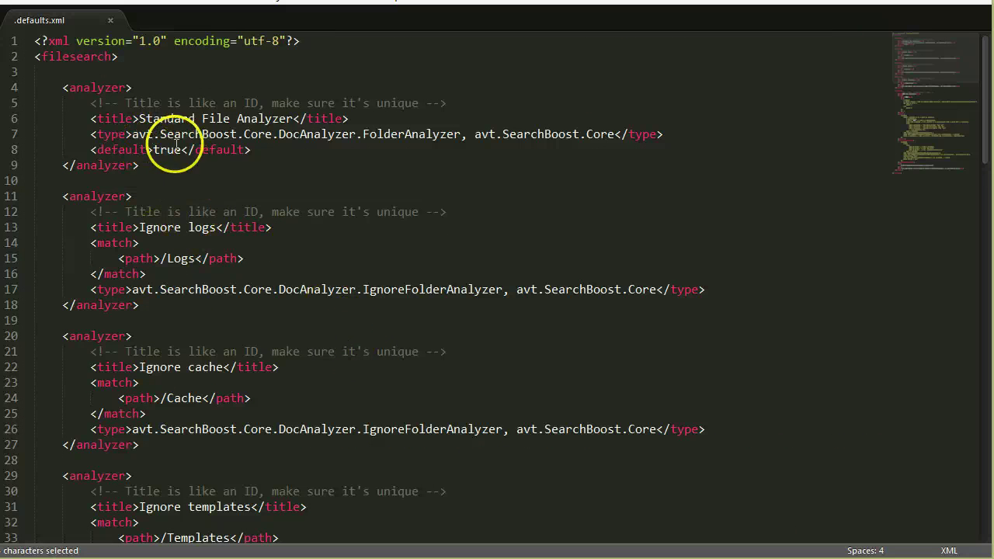
click(162, 174)
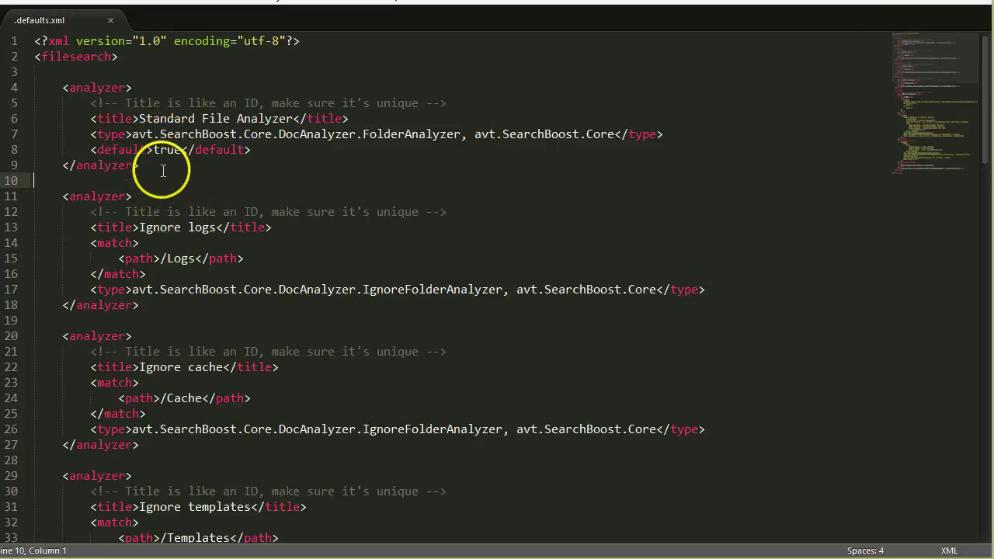
drag(163, 171, 61, 88)
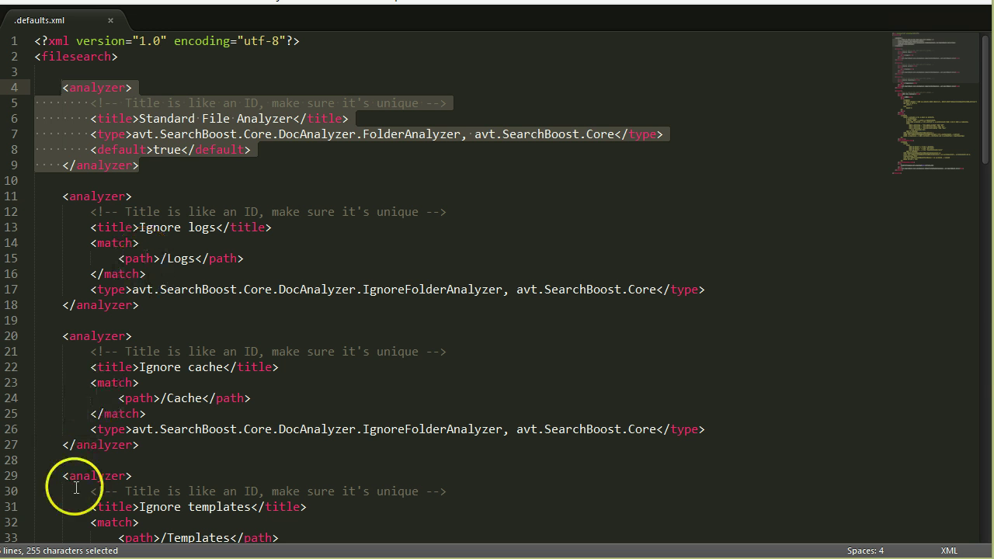
click(193, 443)
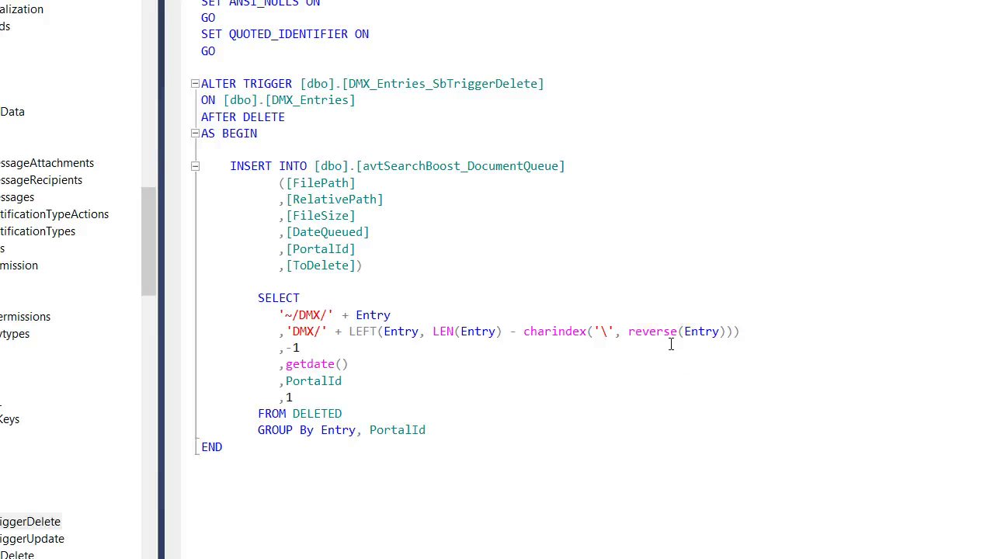
Highlight the avtSearchBoost_DocumentQueue table name in the INSERT INTO statement of the DMX_Entries_SbTriggerDelete trigger
double_click(427, 166)
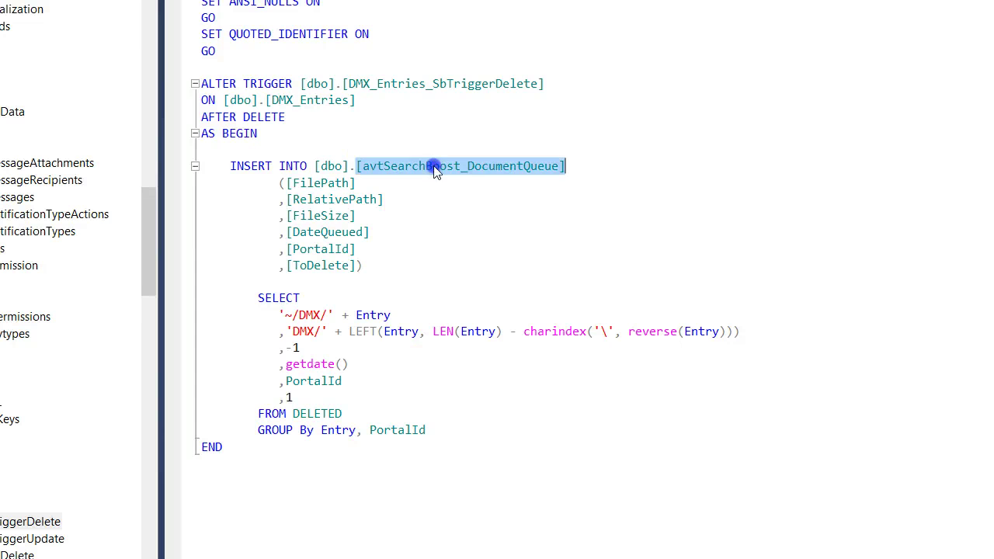
click(556, 166)
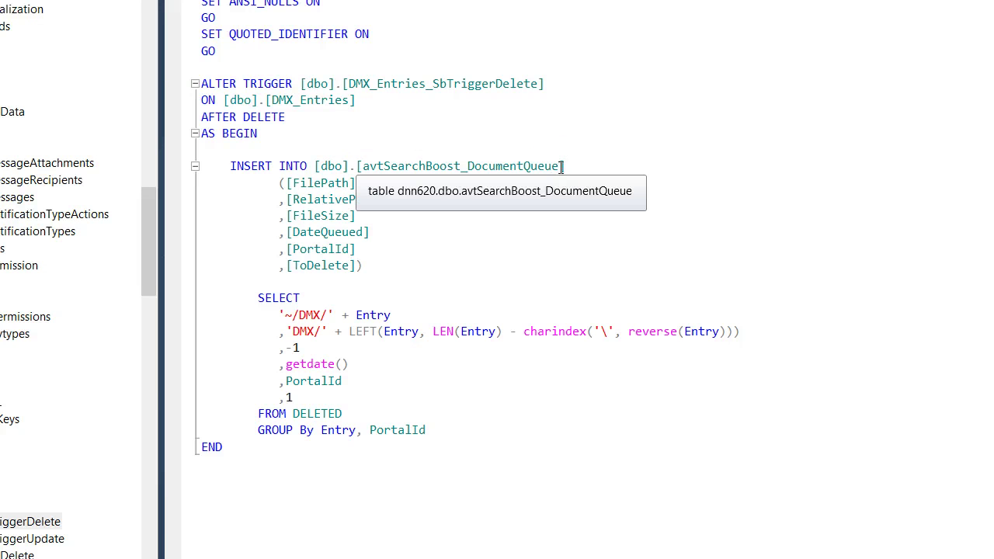
drag(561, 166, 362, 166)
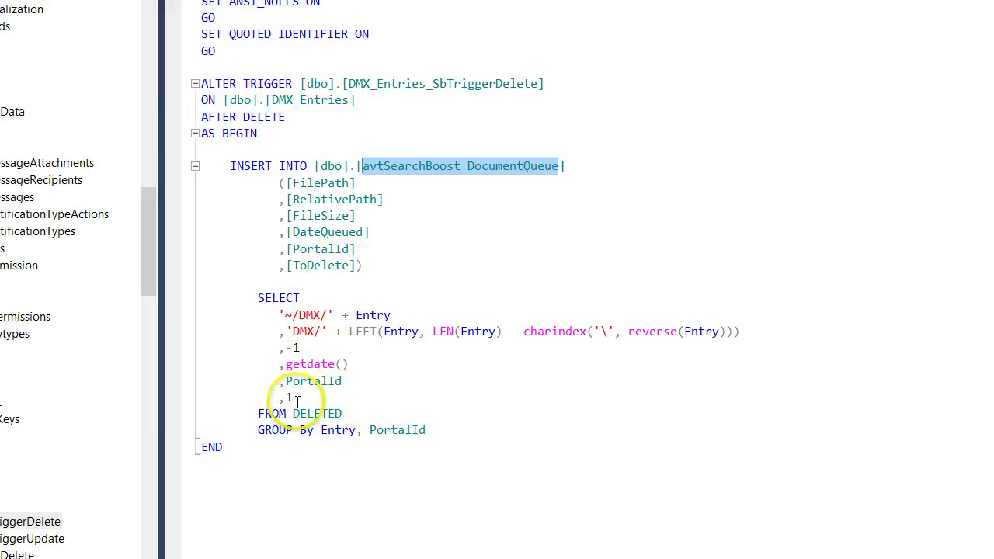
Highlight the ToDelete column in the trigger's insert list to examine how deleted entries are flagged
double_click(330, 265)
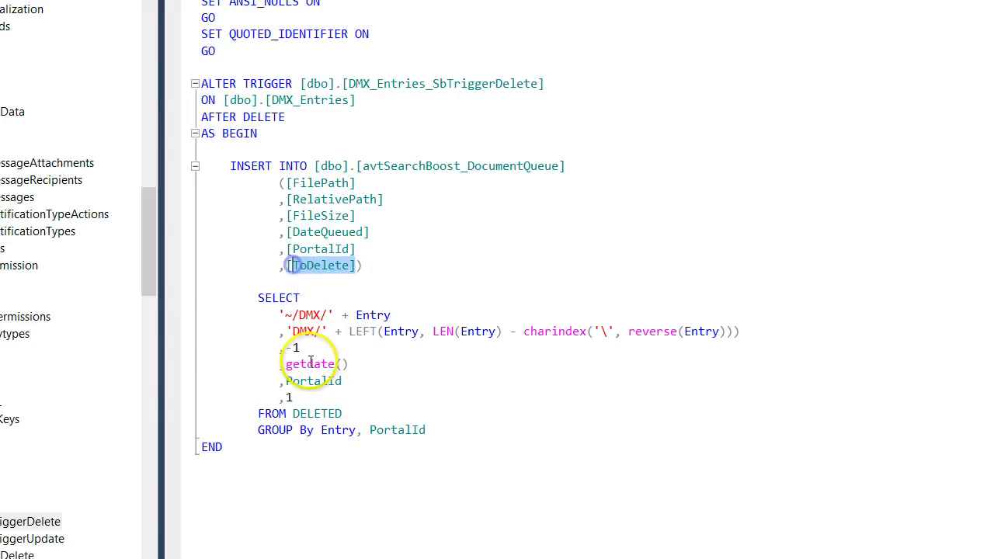
drag(286, 265, 357, 265)
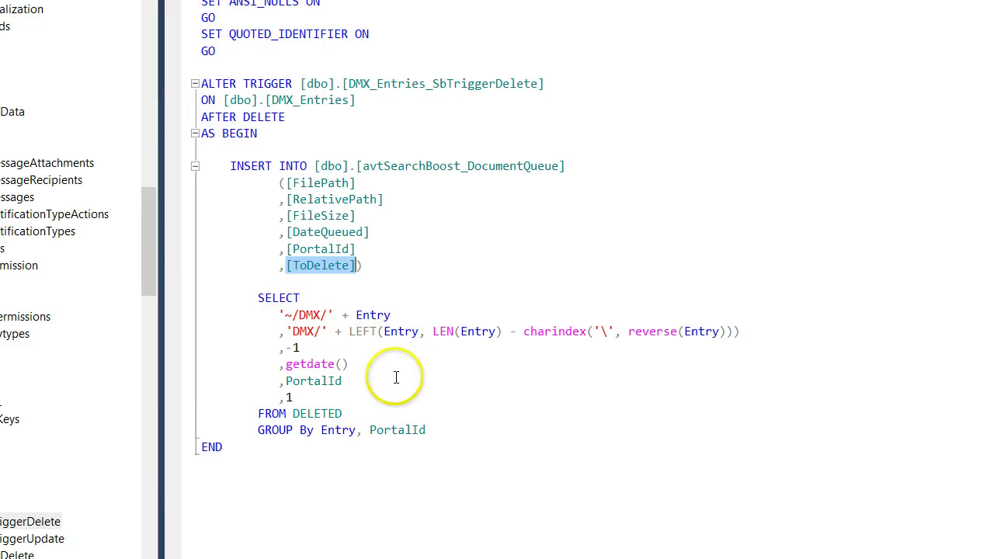
click(449, 457)
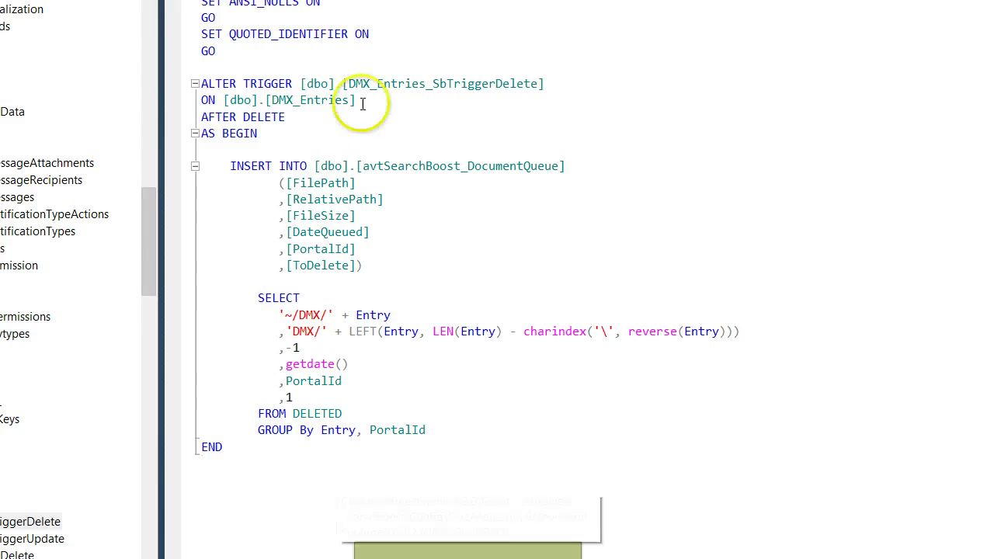
Highlight the trigger's INSERT and SELECT body, followed by the entire ALTER TRIGGER statement, to examine the delete logic
drag(455, 435, 233, 167)
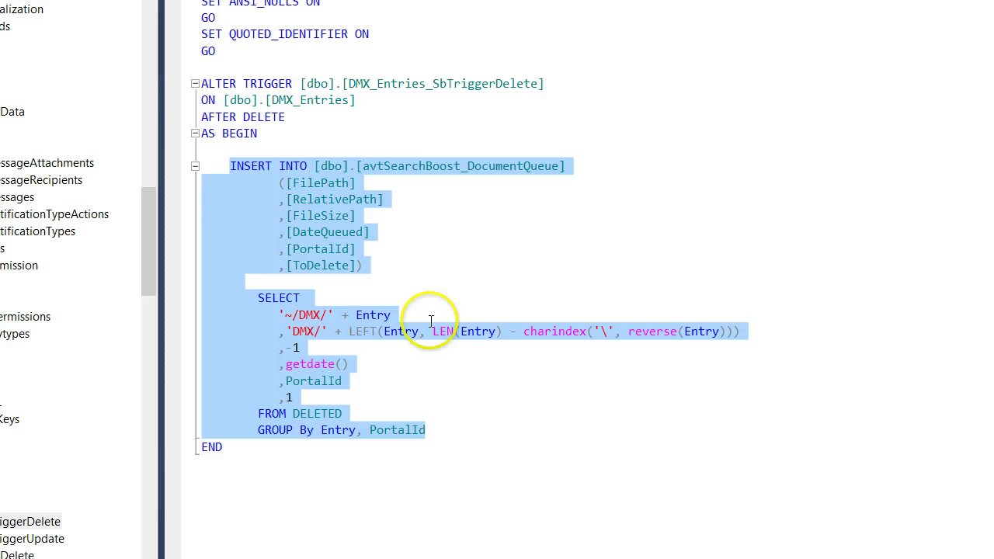
click(471, 434)
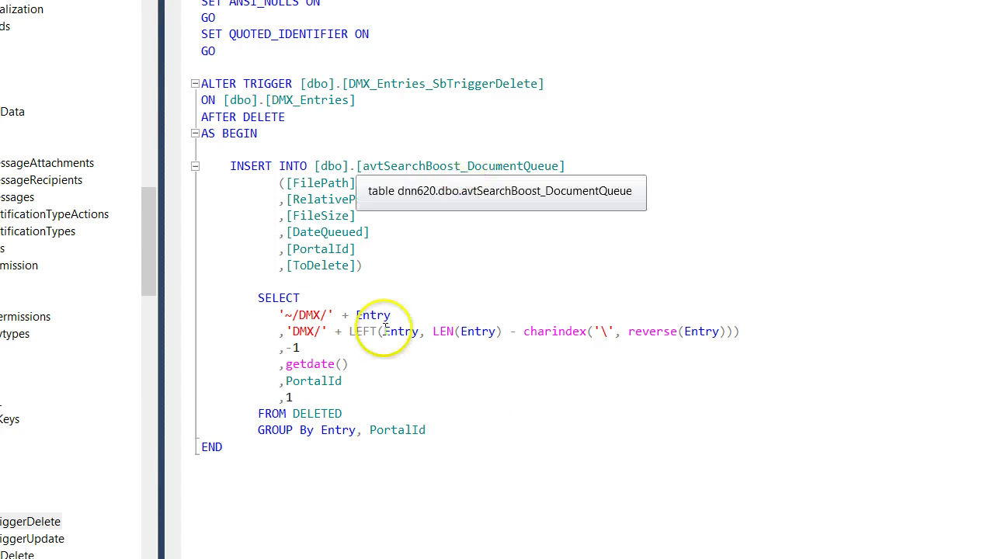
drag(442, 444, 198, 95)
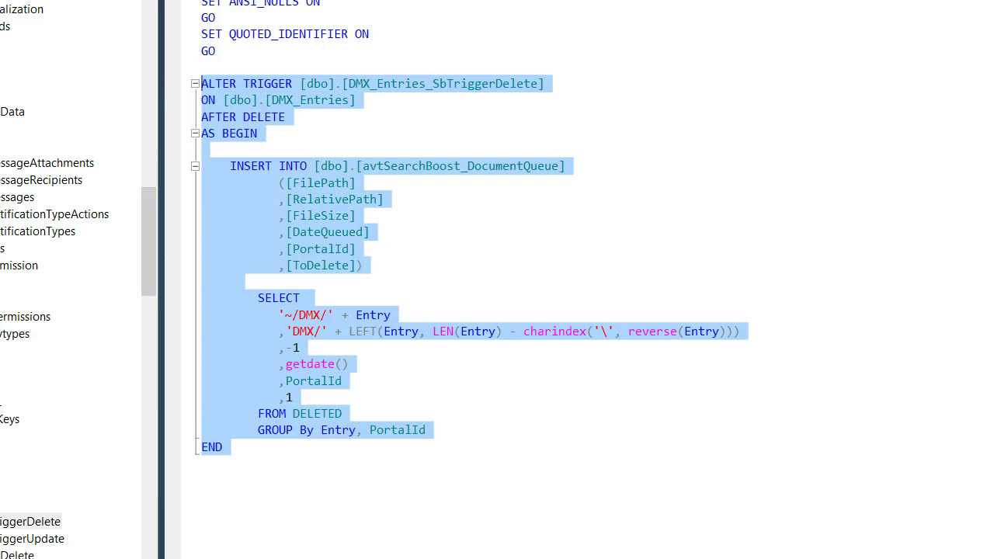
Switch to File Explorer and open the SqlDataProvider folder inside SearchBoost's DataProviders folder
key(alt+Tab)
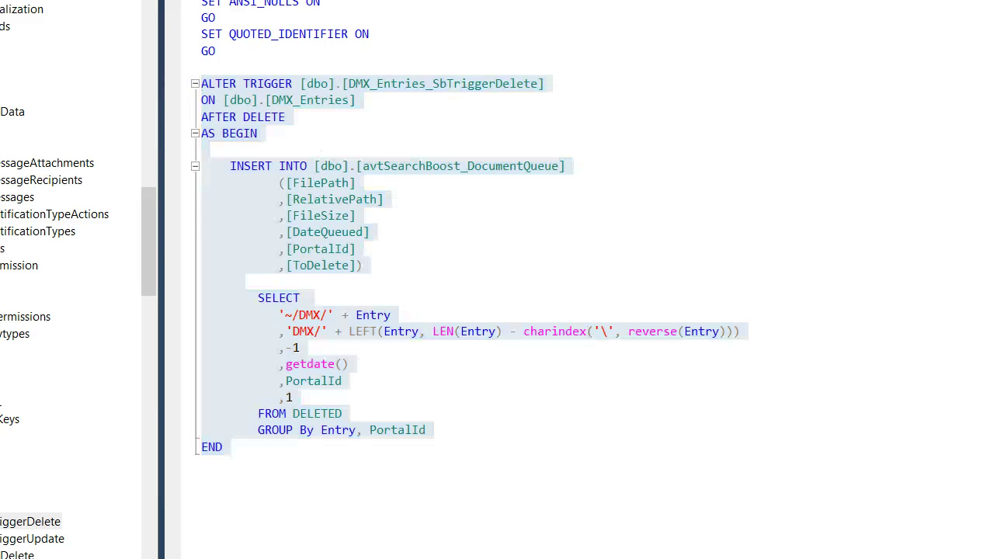
click(233, 11)
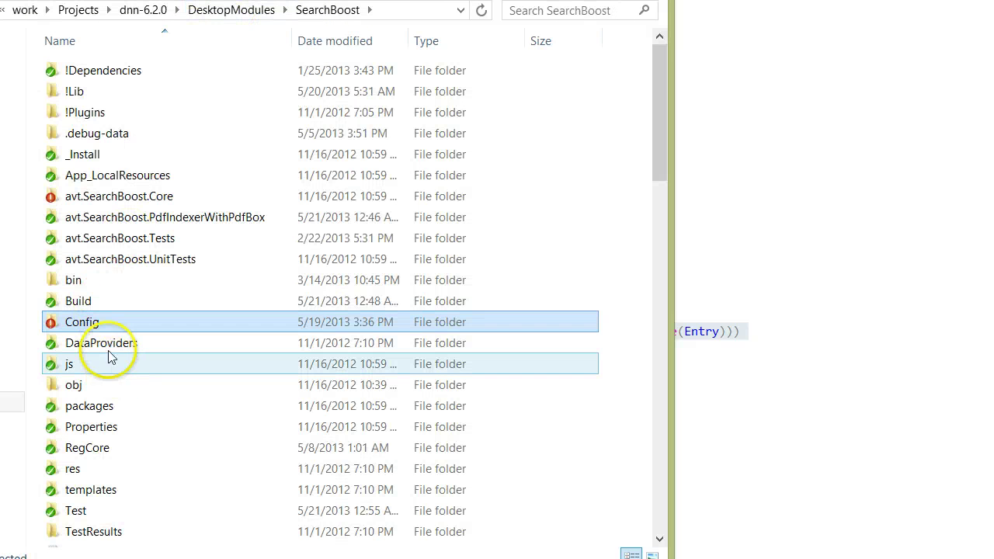
double_click(105, 343)
double_click(73, 71)
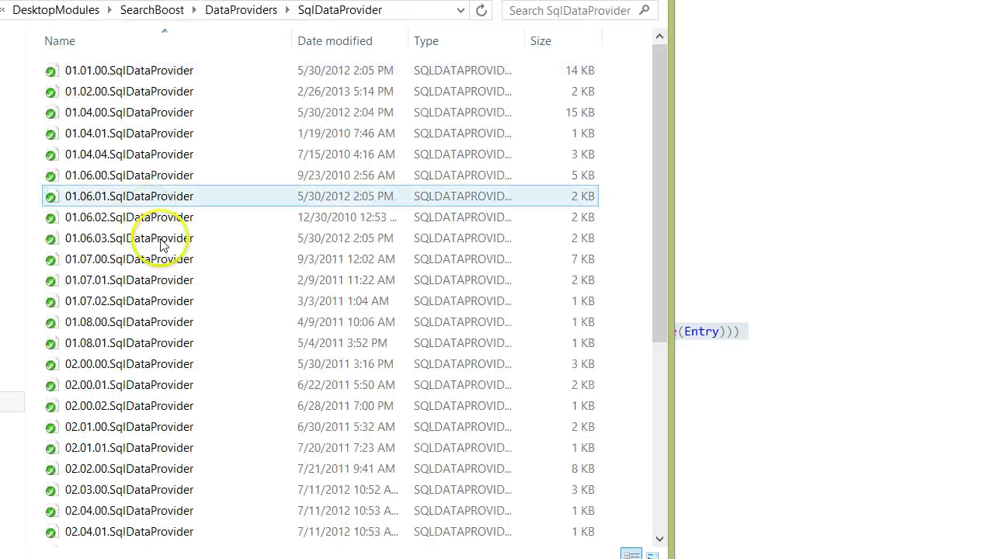
Open the 02.09.01.SqlDataProvider file with Sublime Text 2
scroll(167, 288, down, 6)
click(139, 497)
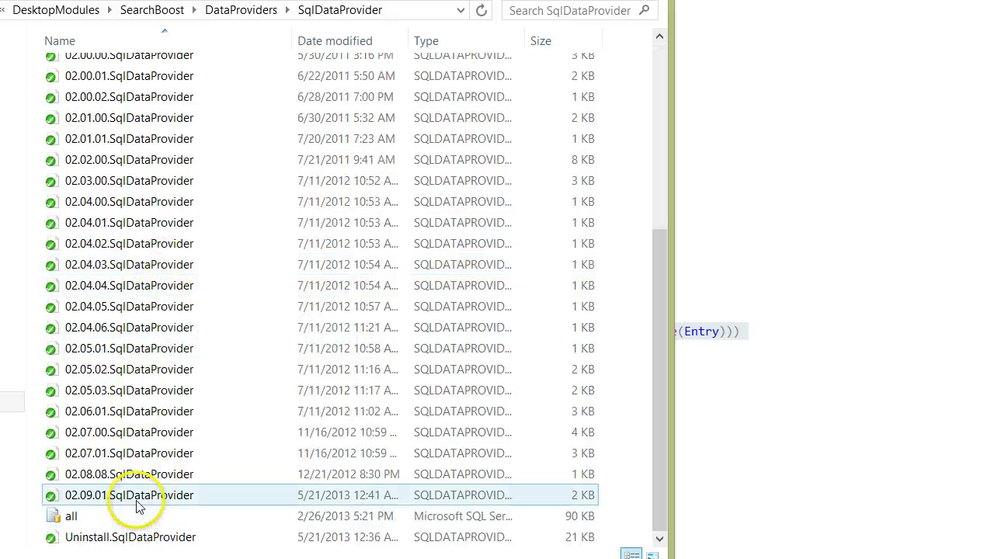
right_click(137, 499)
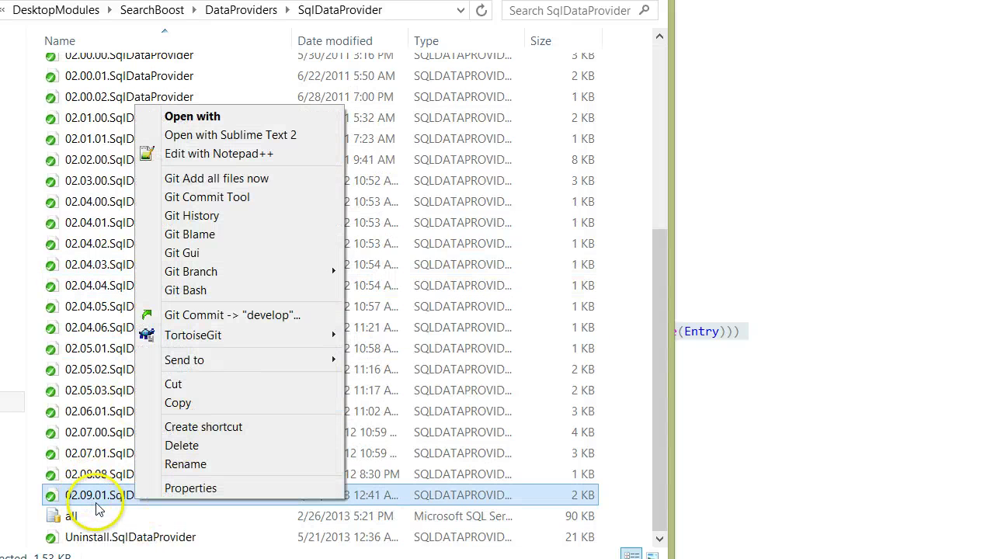
click(233, 135)
Examine the conditional CREATE TRIGGER script for DMX_Entries_SbTriggerDelete and close the 02.09.01.SqlDataProvider file
scroll(233, 349, down, 6)
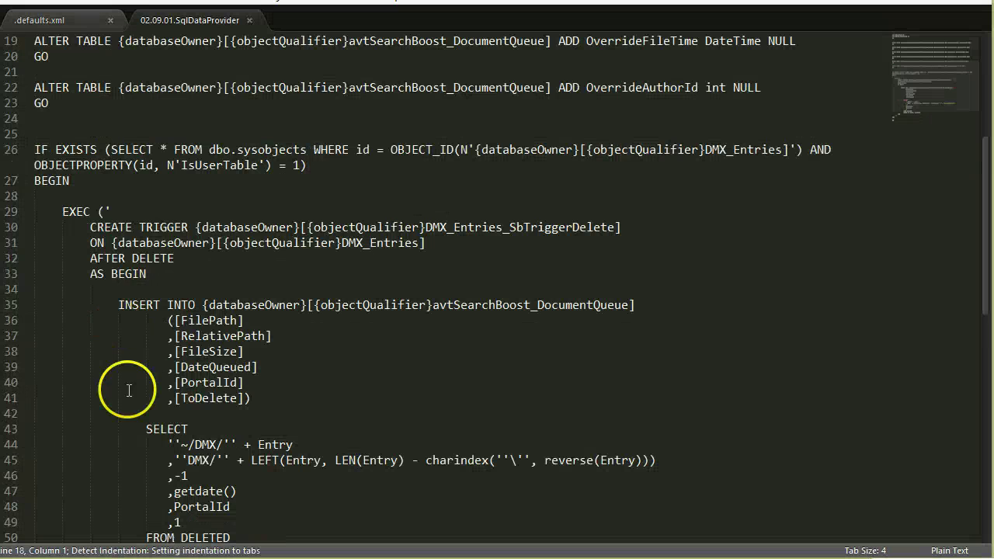
click(81, 197)
scroll(82, 155, down, 2)
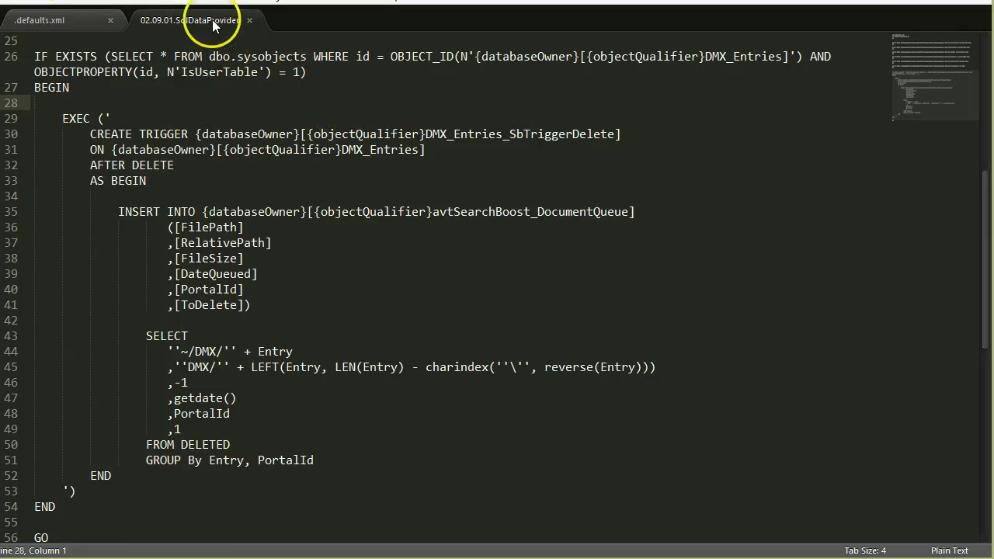
click(250, 21)
Review the analyzer definitions in .defaults.xml, from the Standard File Analyzer to the DMX File Analyzer
click(395, 157)
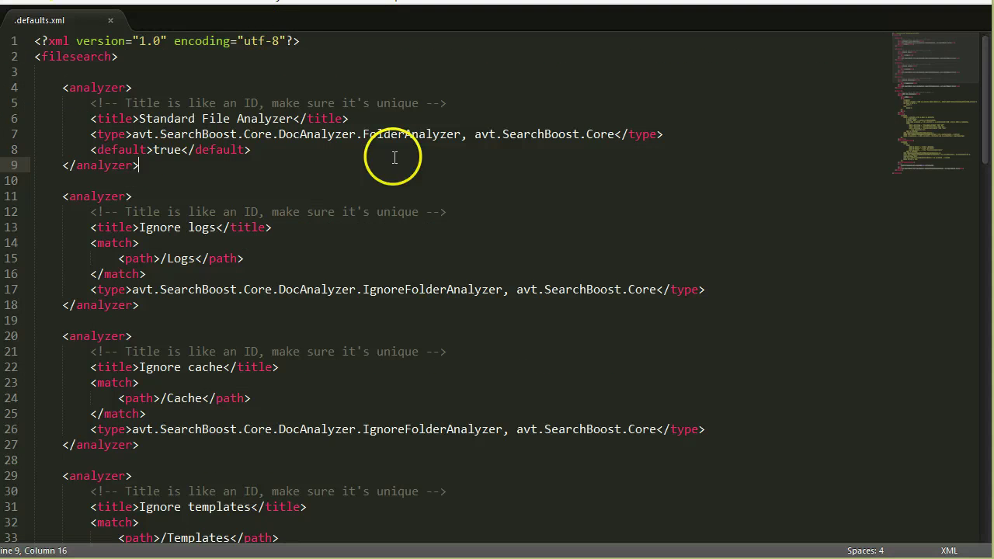
scroll(396, 156, down, 2)
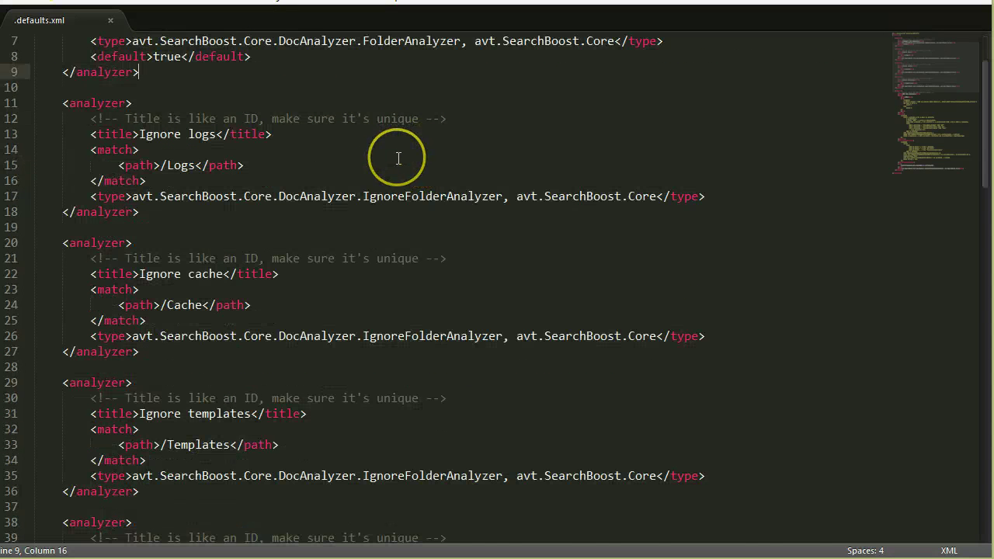
scroll(341, 241, down, 2)
click(306, 305)
scroll(264, 295, down, 3)
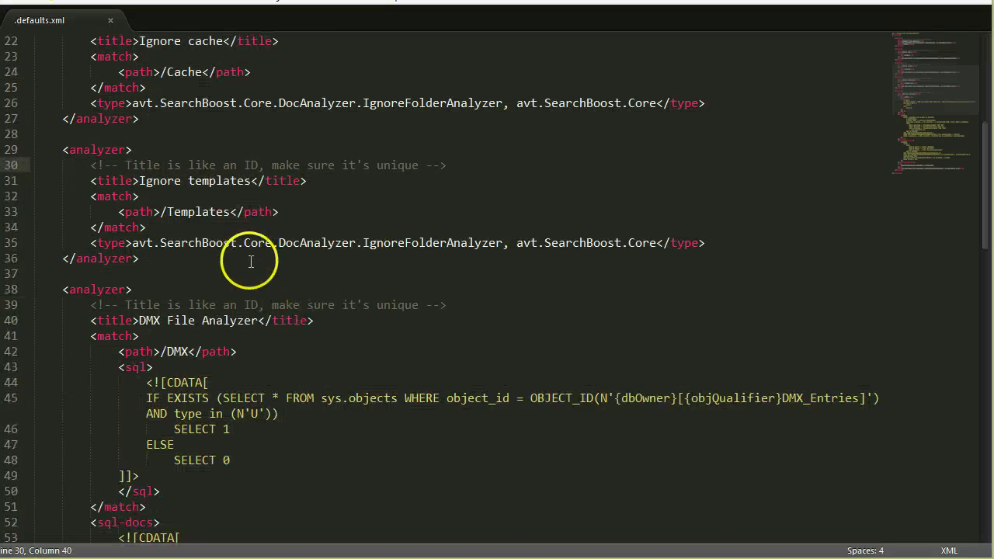
Switch to File Explorer and open the DocAnalyzers folder inside SearchBoost's Config folder
scroll(256, 248, down, 3)
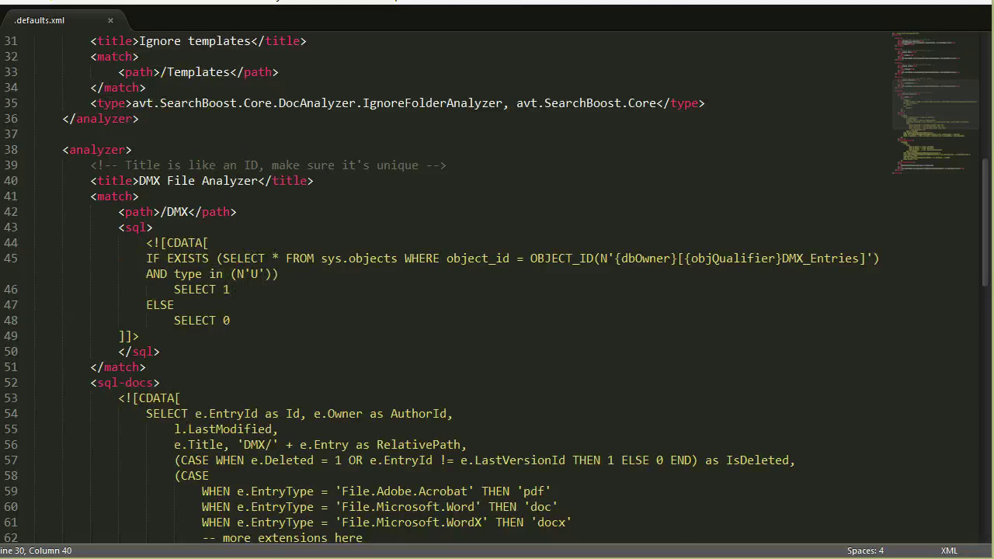
key(alt+Tab)
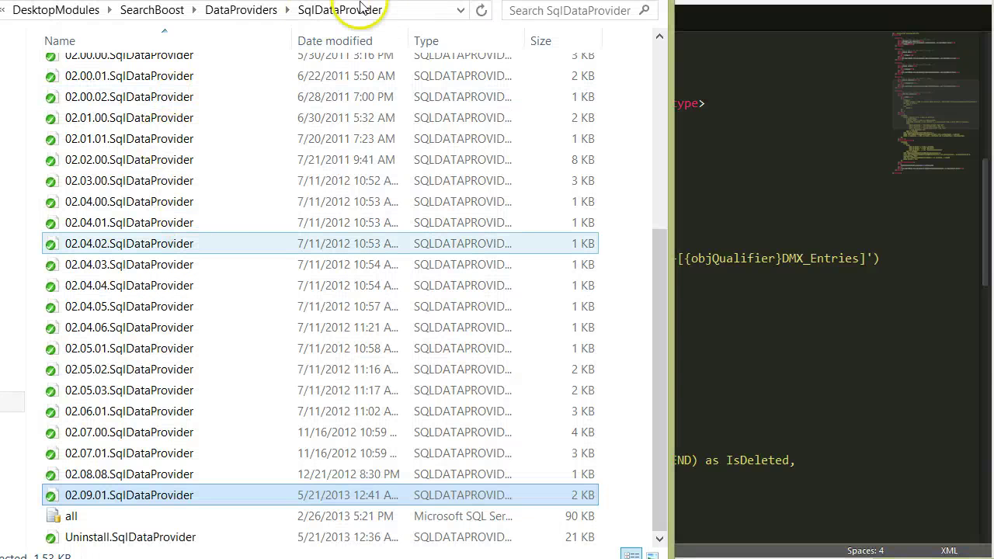
click(175, 17)
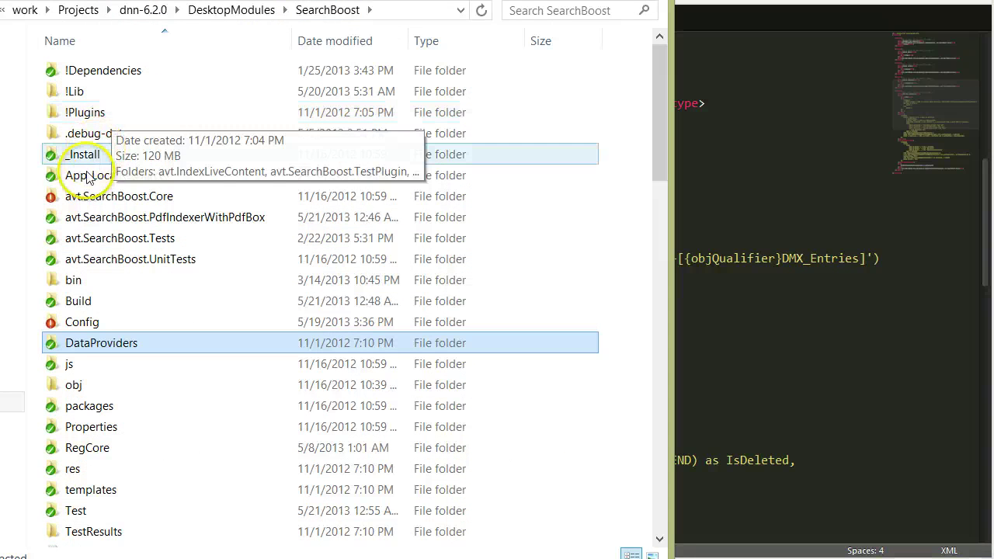
double_click(78, 321)
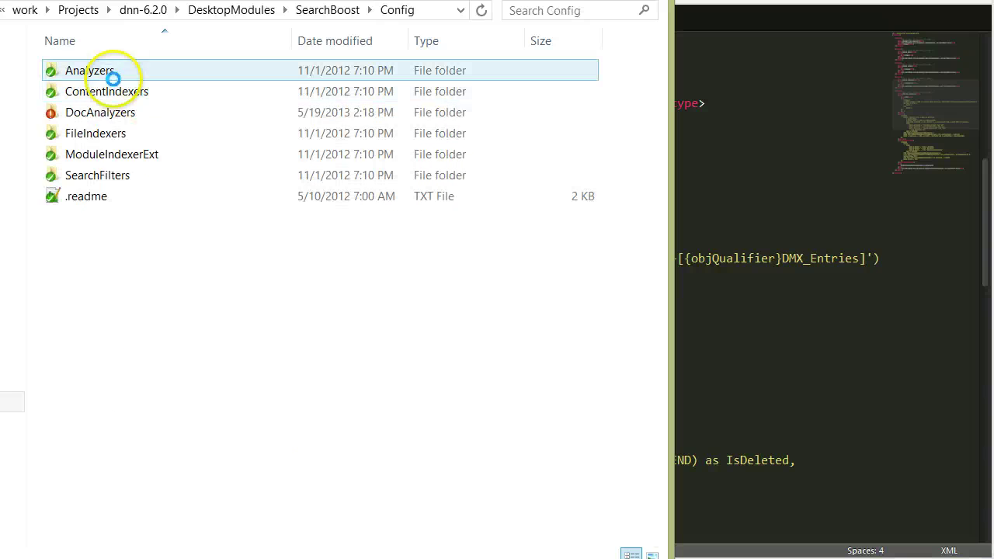
double_click(109, 113)
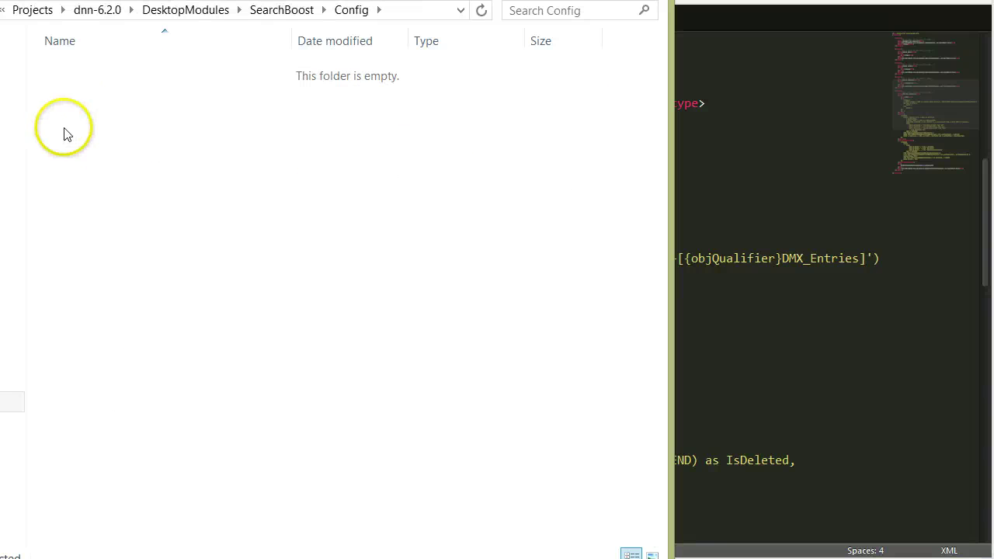
Open the .readme file with Sublime Text 2, read how to add custom document analyzers, and close it
click(88, 107)
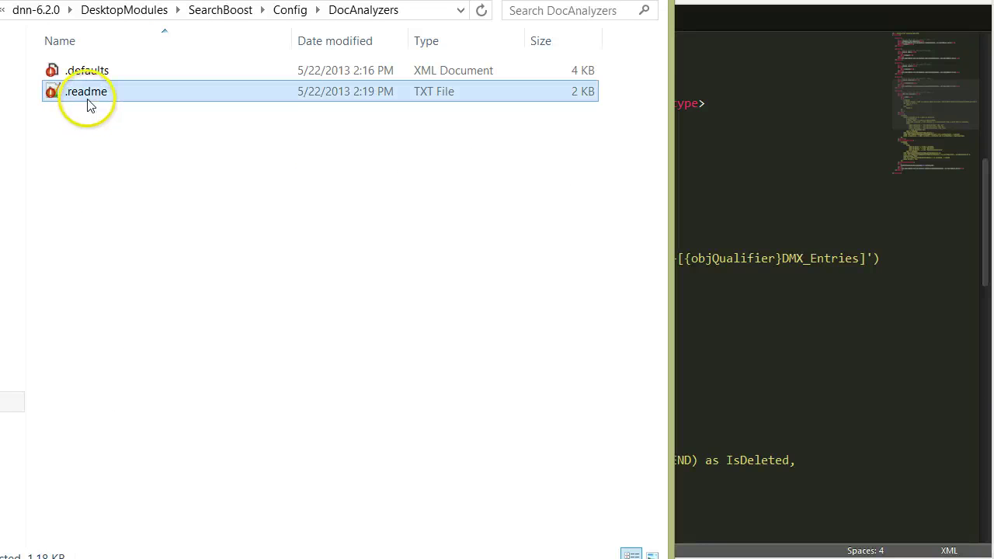
right_click(88, 96)
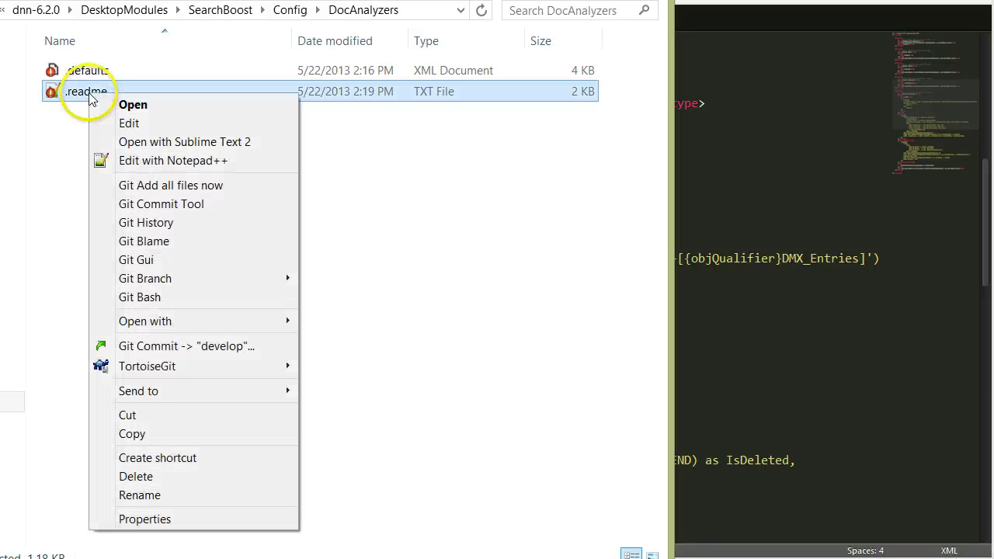
click(133, 143)
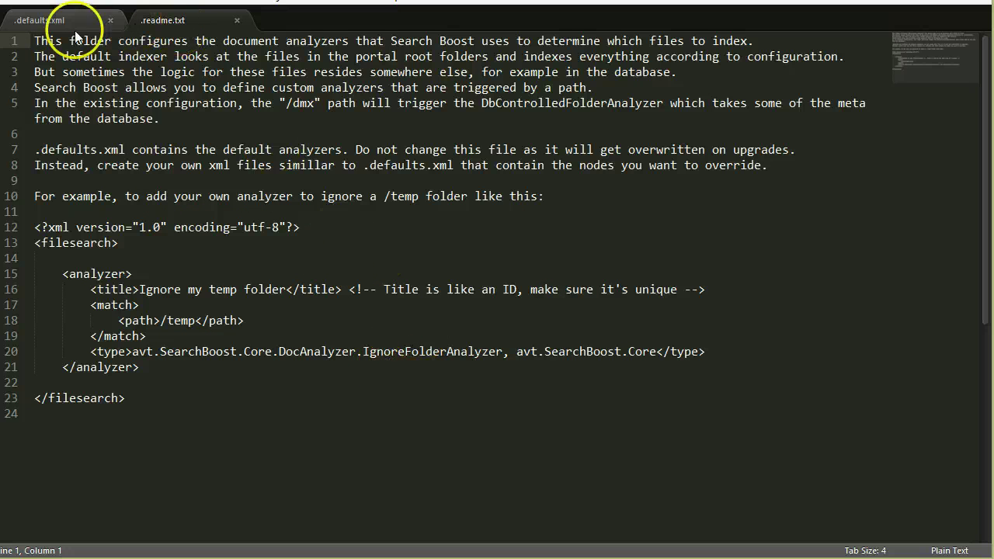
click(238, 20)
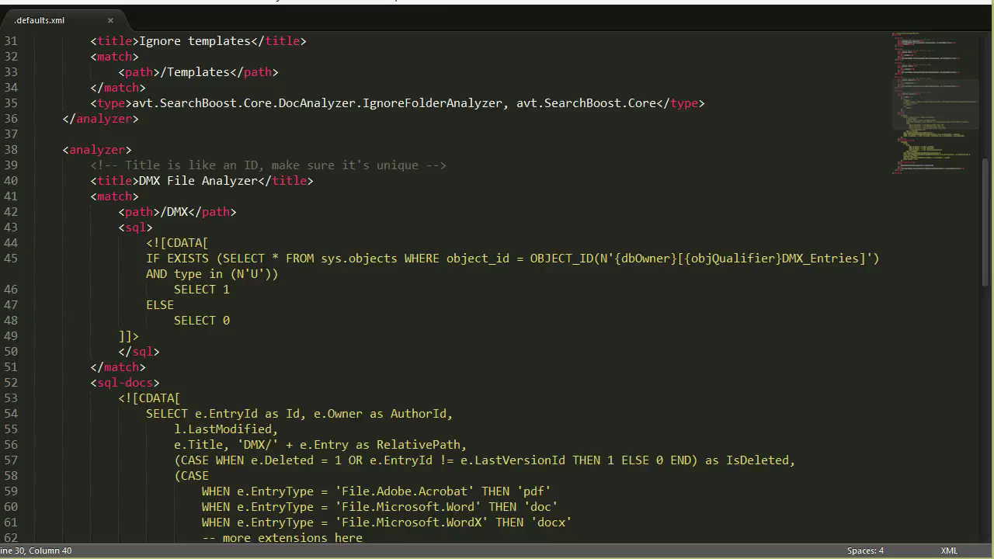
In File Explorer, duplicate the .defaults XML file within the DocAnalyzers folder and name the copy myintegration
key(alt+Tab)
click(165, 78)
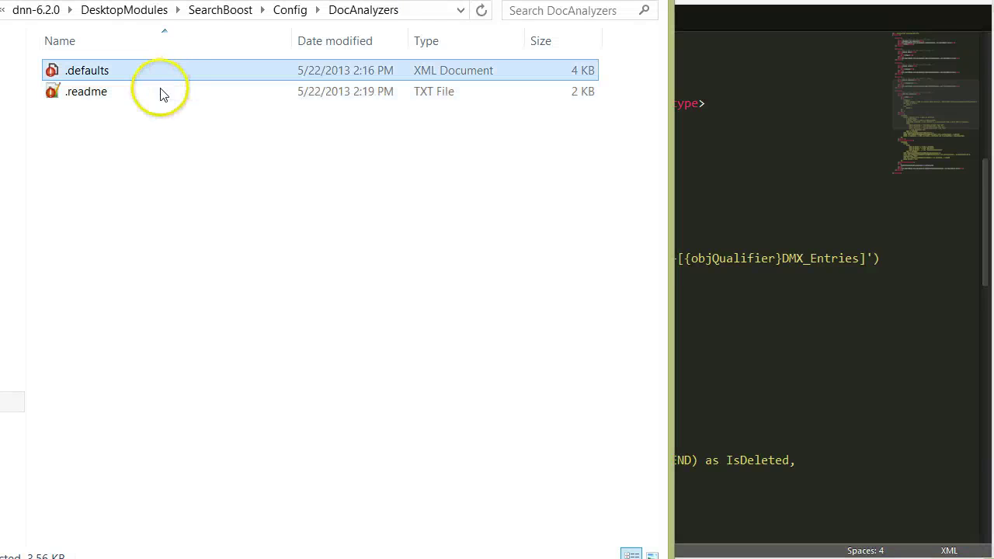
key(ctrl+c)
key(ctrl+v)
click(128, 76)
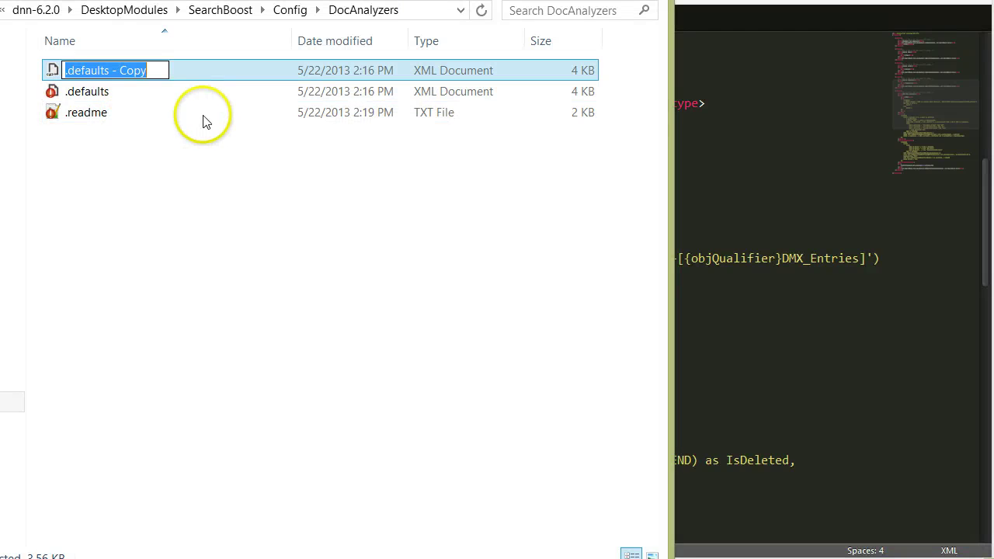
text(my in)
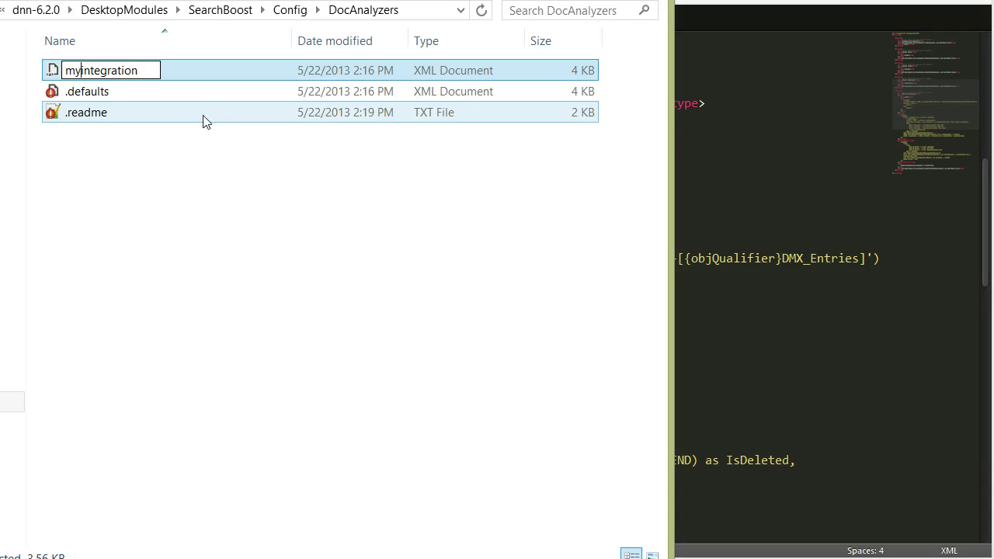
key(Return)
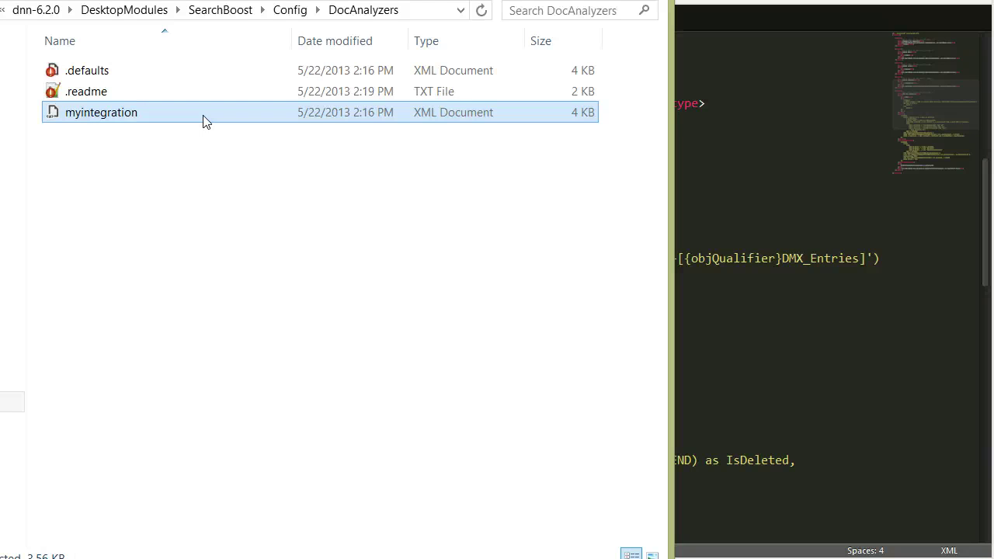
Open myintegration with Sublime Text 2 and cut all analyzer blocks that precede the DMX File Analyzer
right_click(204, 120)
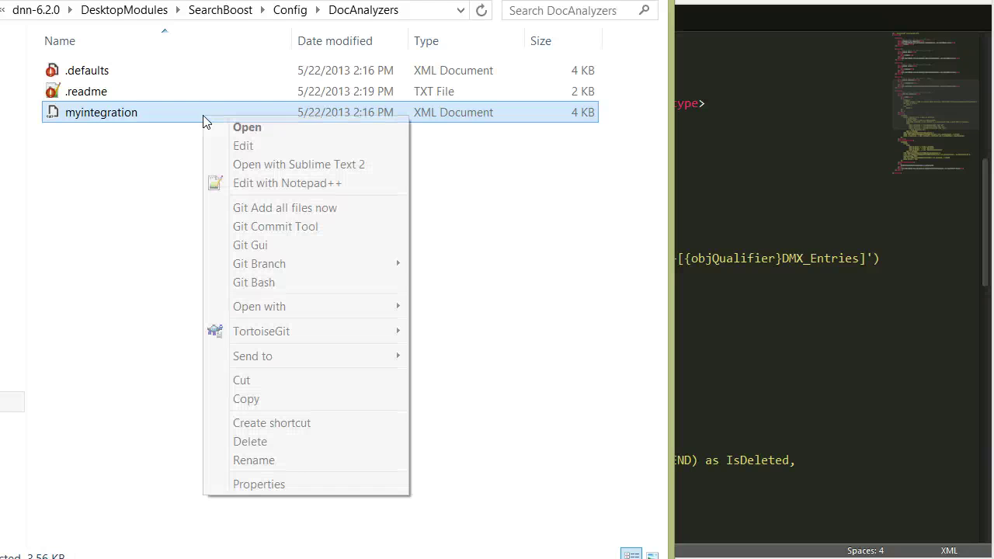
click(251, 163)
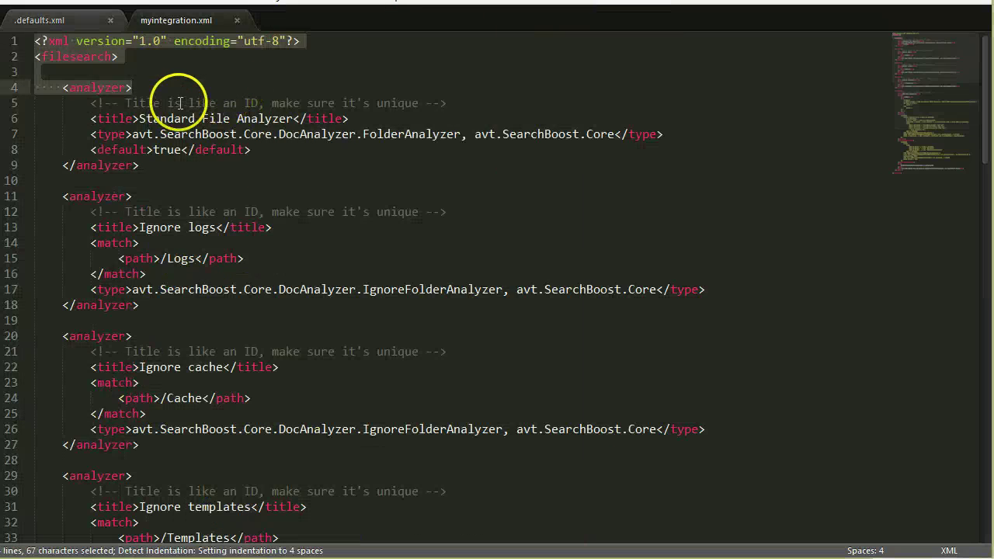
click(48, 88)
scroll(208, 310, down, 12)
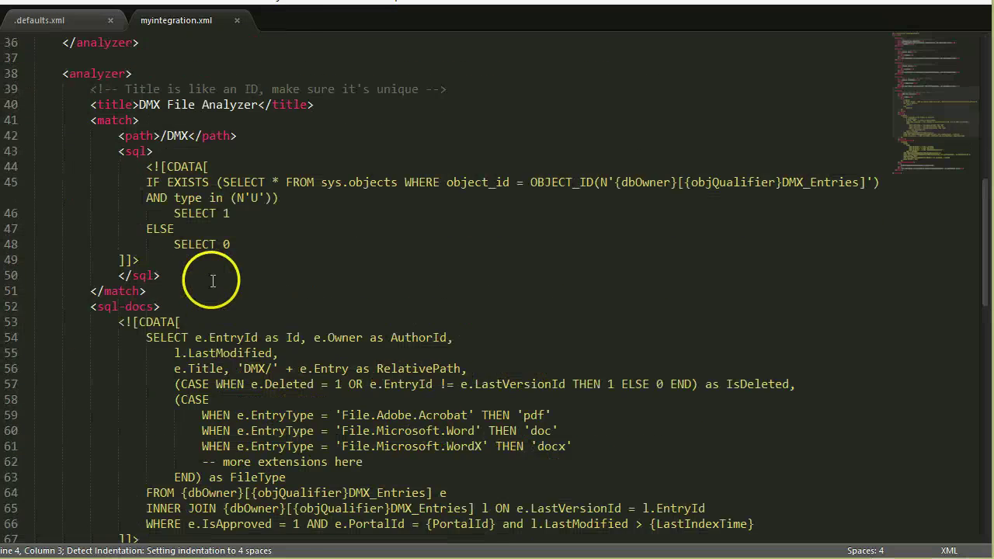
scroll(213, 281, up, 4)
shift+click(140, 121)
drag(157, 235, 160, 215)
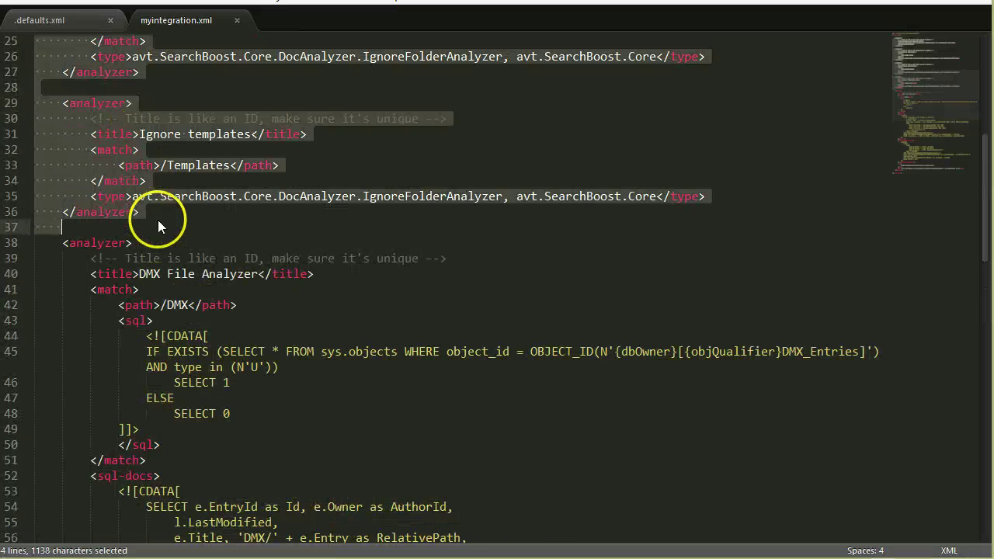
key(ctrl+x)
scroll(212, 234, up, 1)
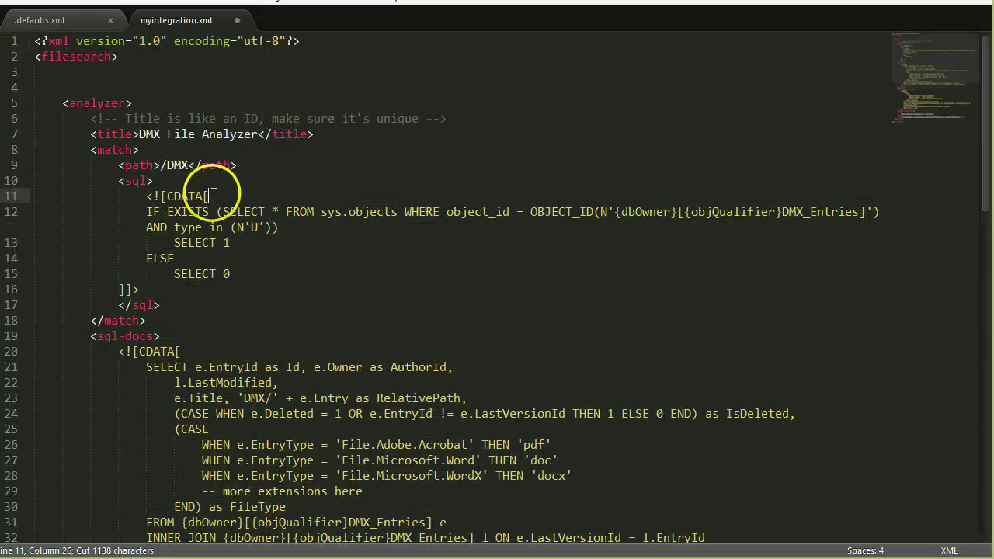
Change the title of the remaining analyzer in myintegration.xml to My Integration
click(122, 118)
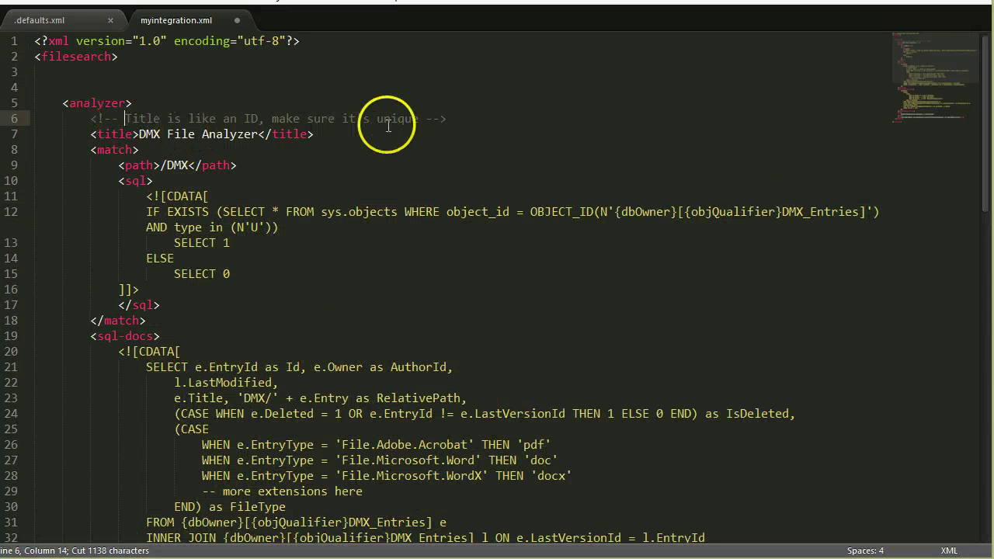
click(260, 139)
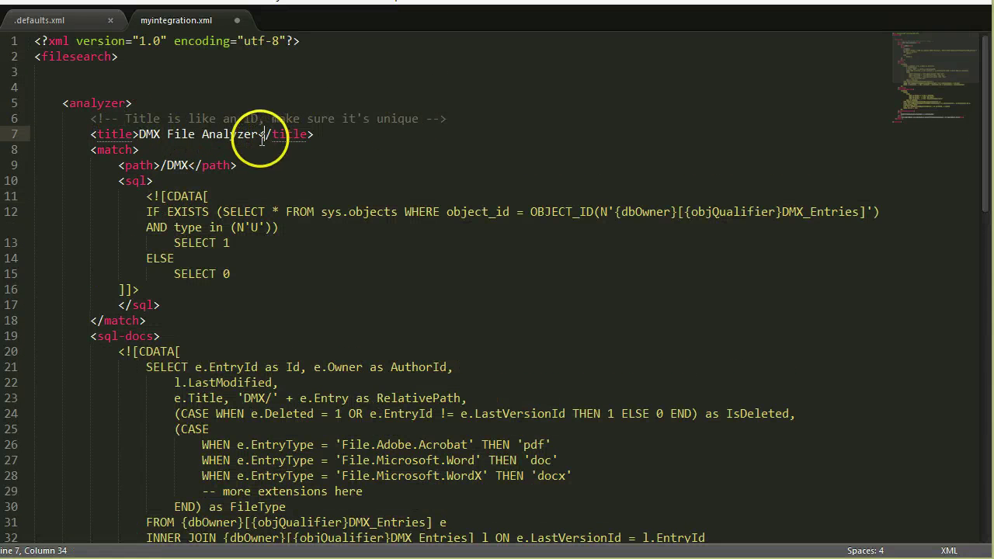
shift+click(138, 135)
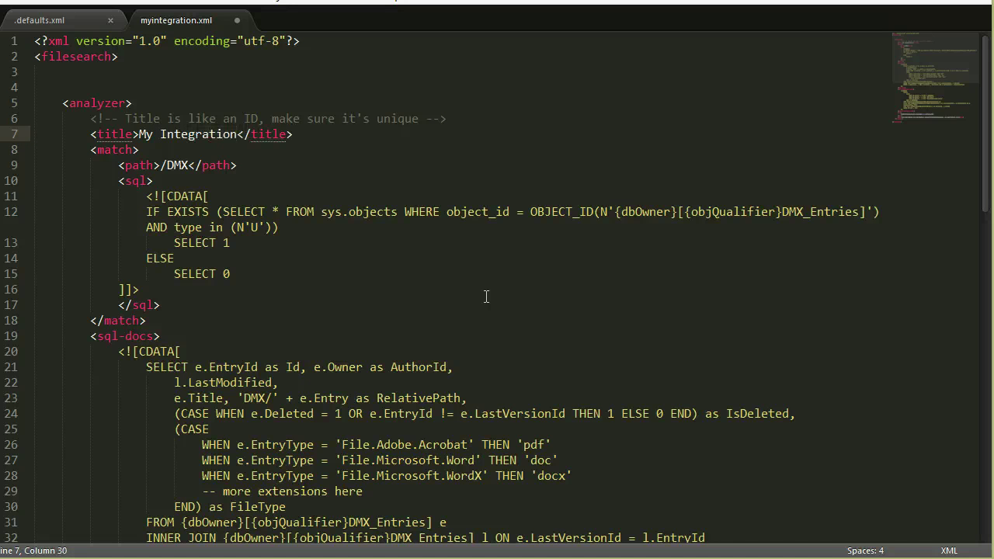
Examine the path and sql conditions inside the match block of the My Integration analyzer
double_click(138, 165)
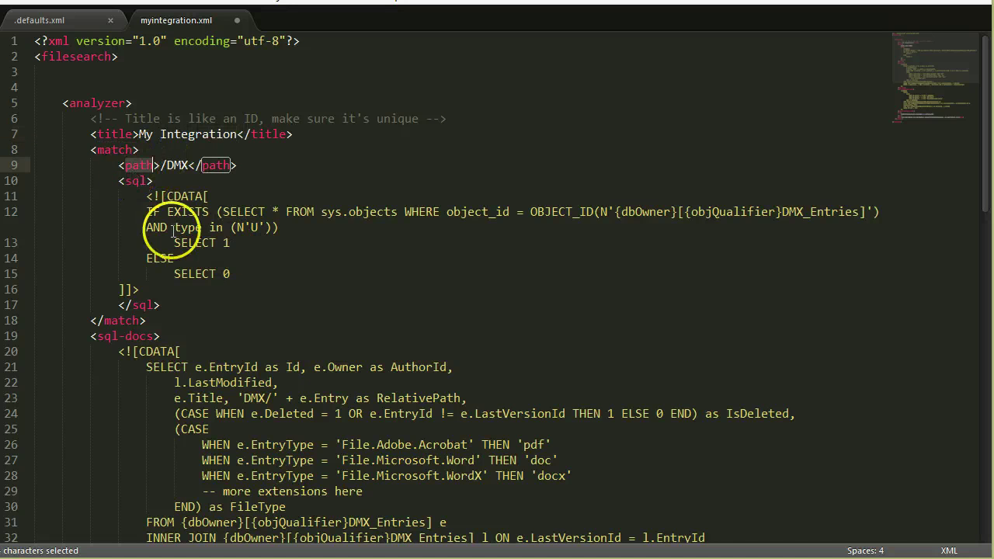
double_click(136, 181)
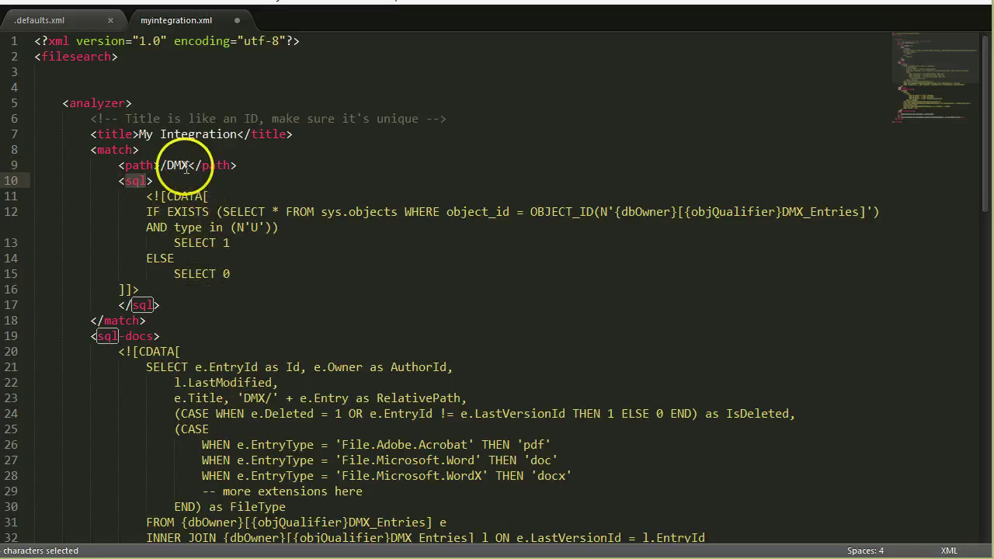
double_click(136, 166)
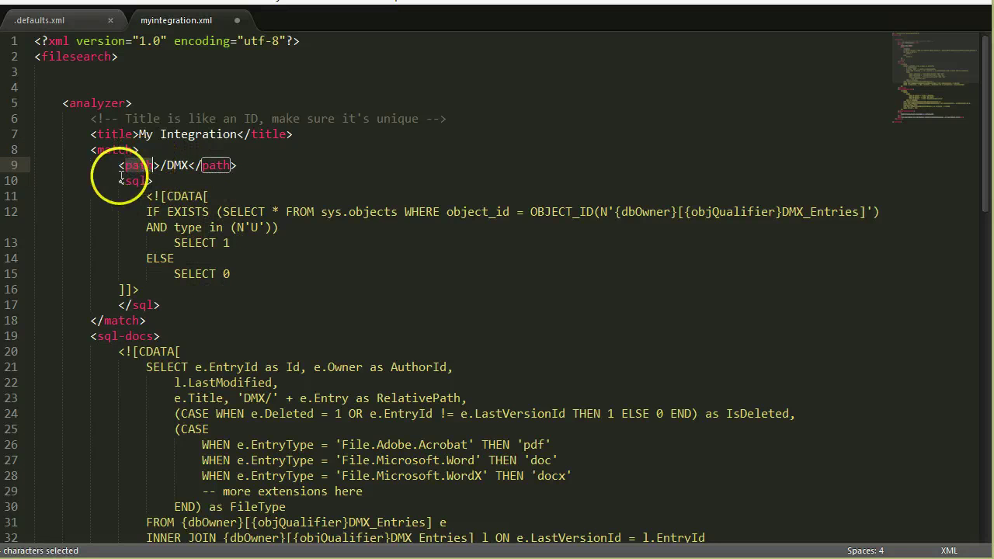
drag(116, 164, 182, 311)
click(182, 310)
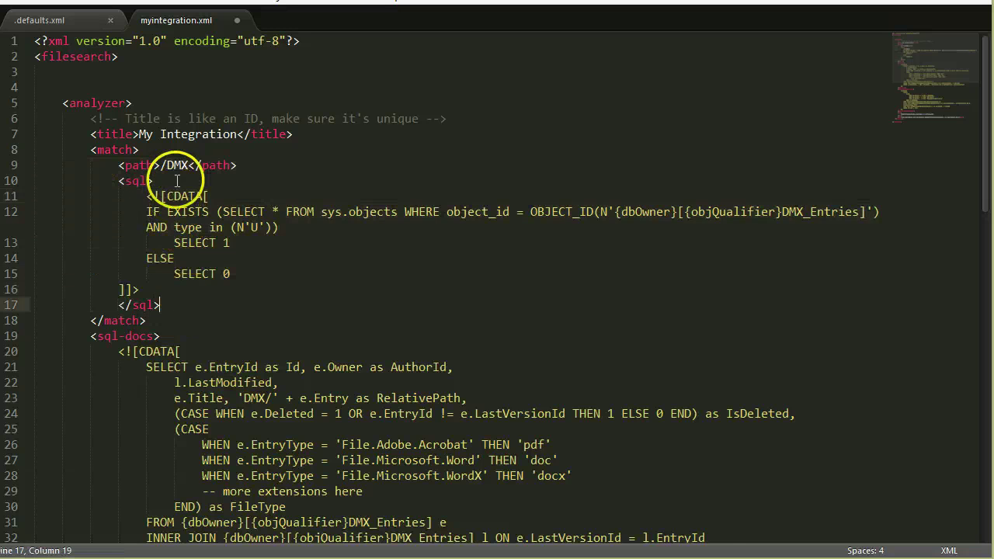
Review the Id and AuthorId column aliases in the sql-docs query, plus the sql-permissions-roles, url and type sections
scroll(178, 167, down, 1)
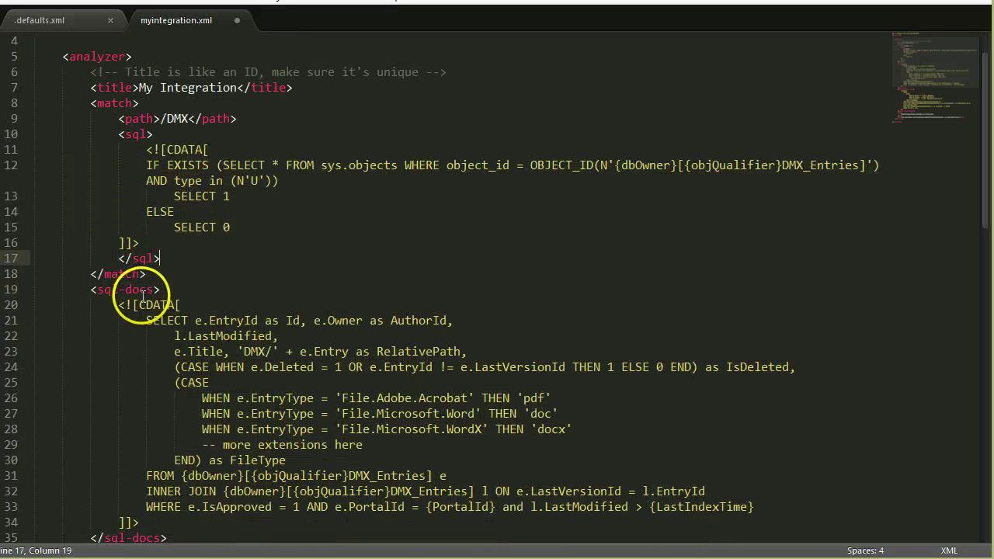
scroll(288, 334, down, 1)
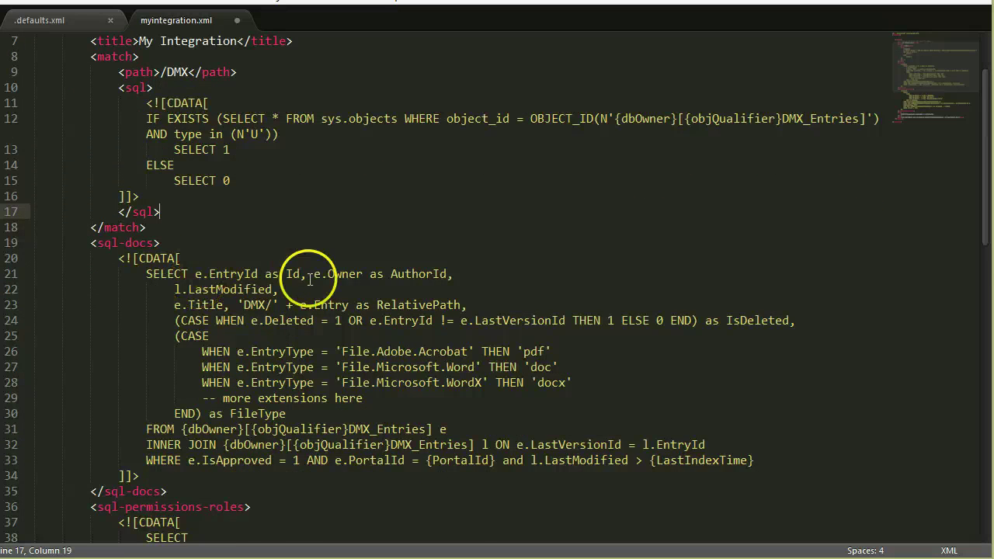
scroll(309, 278, down, 2)
double_click(292, 180)
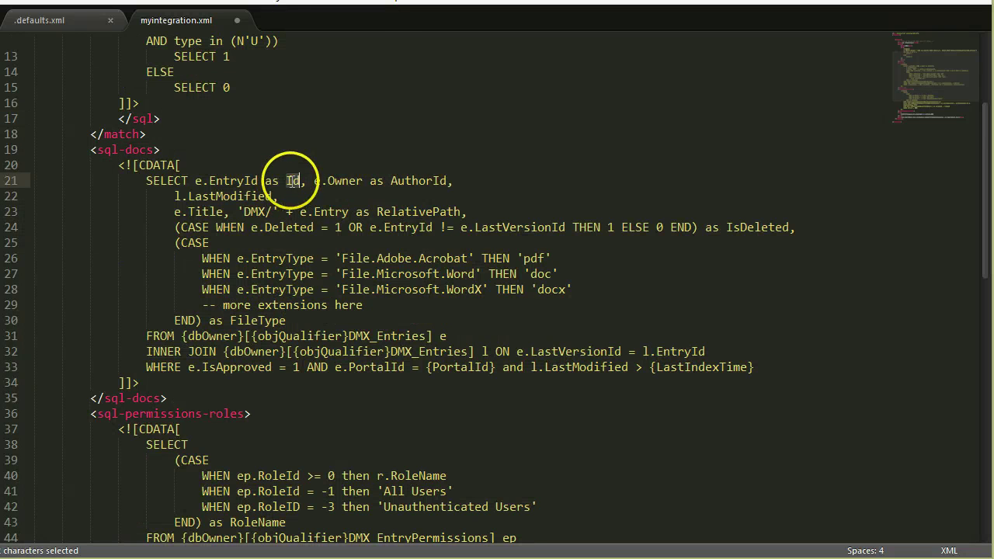
double_click(229, 180)
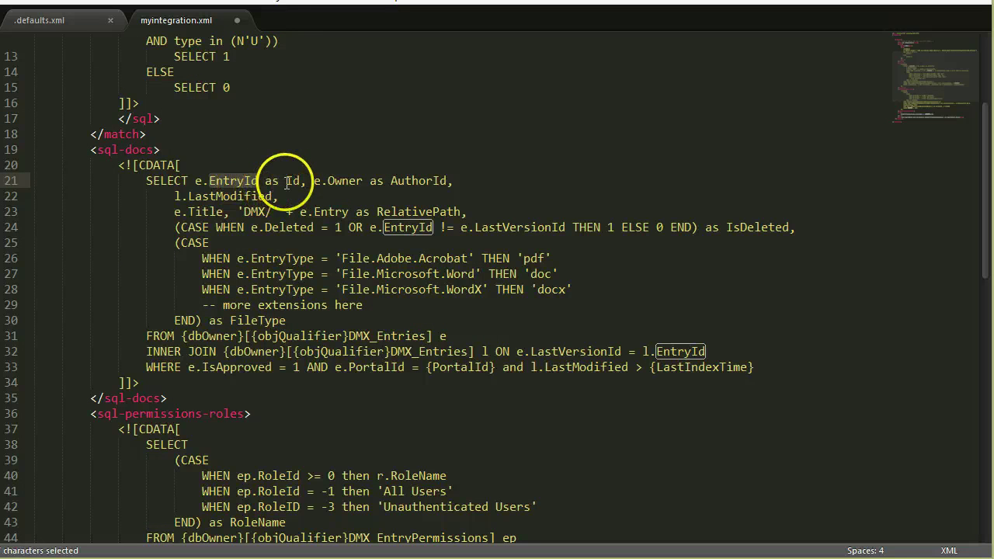
drag(265, 181, 301, 181)
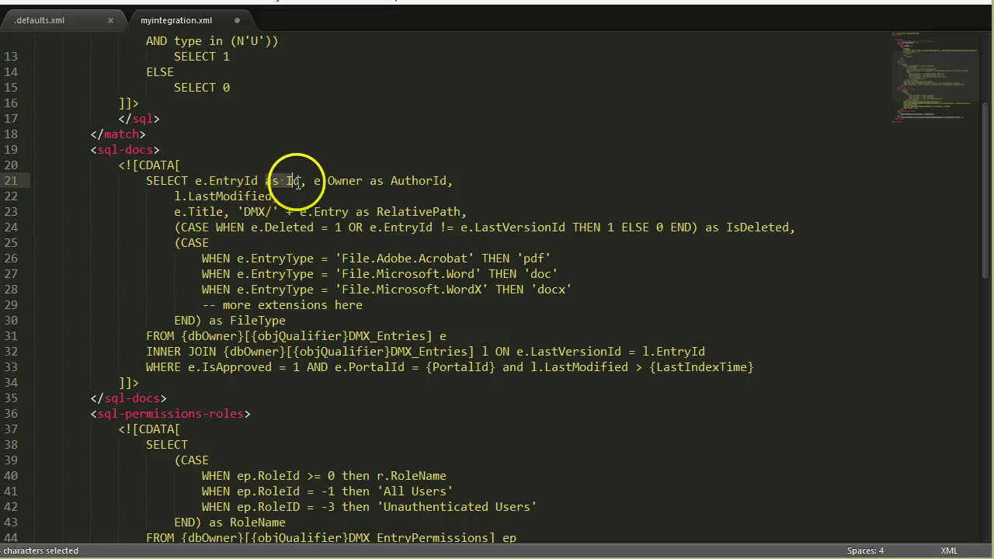
double_click(425, 180)
scroll(326, 295, down, 2)
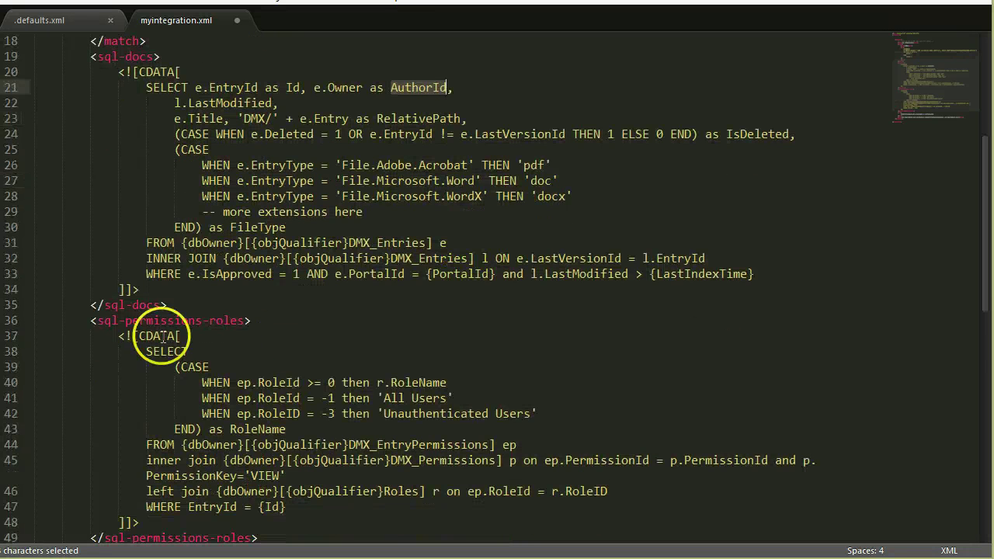
scroll(248, 307, down, 1)
scroll(234, 310, down, 2)
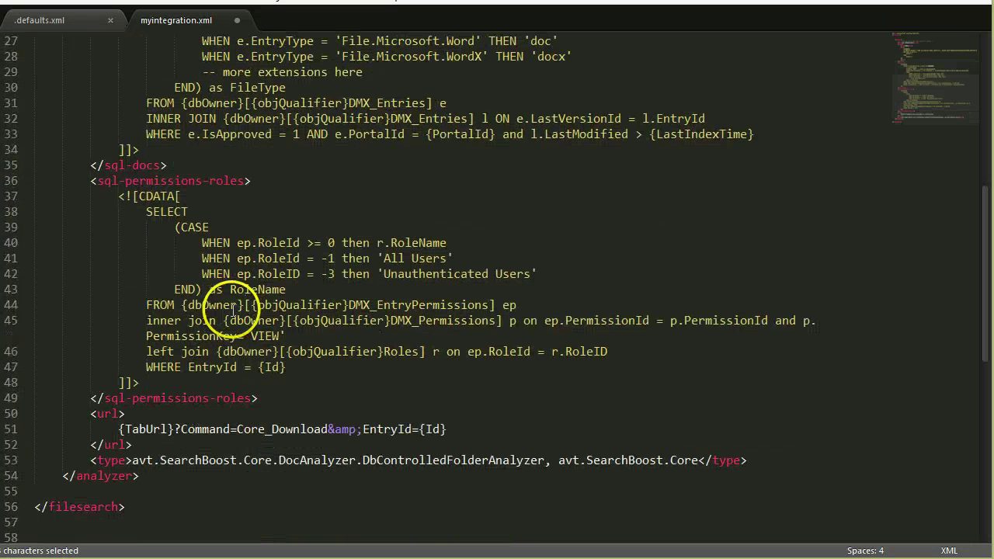
scroll(521, 358, up, 8)
click(513, 305)
scroll(512, 318, up, 1)
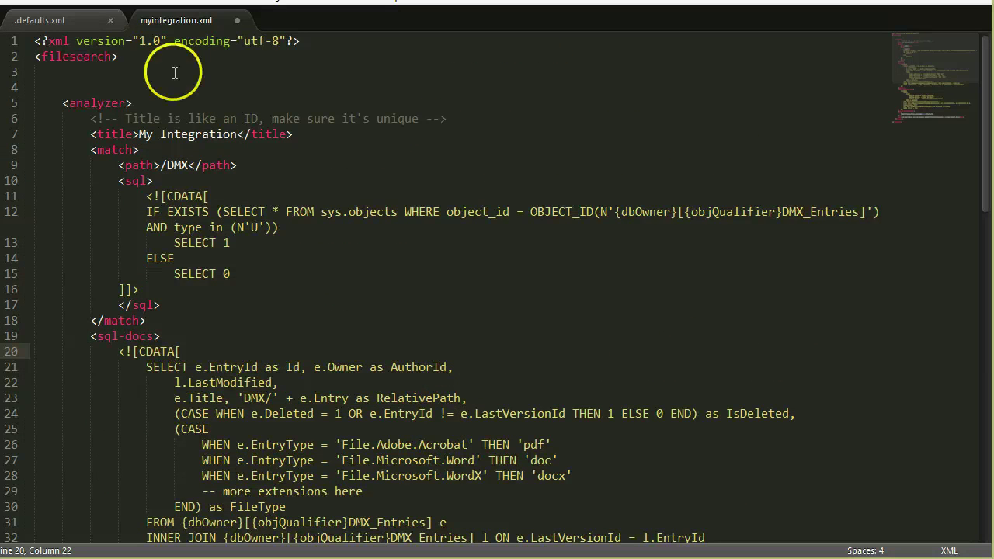
Check the myintegration file in the DocAnalyzers folder in File Explorer, and return to its XML in Sublime Text
key(alt+Tab)
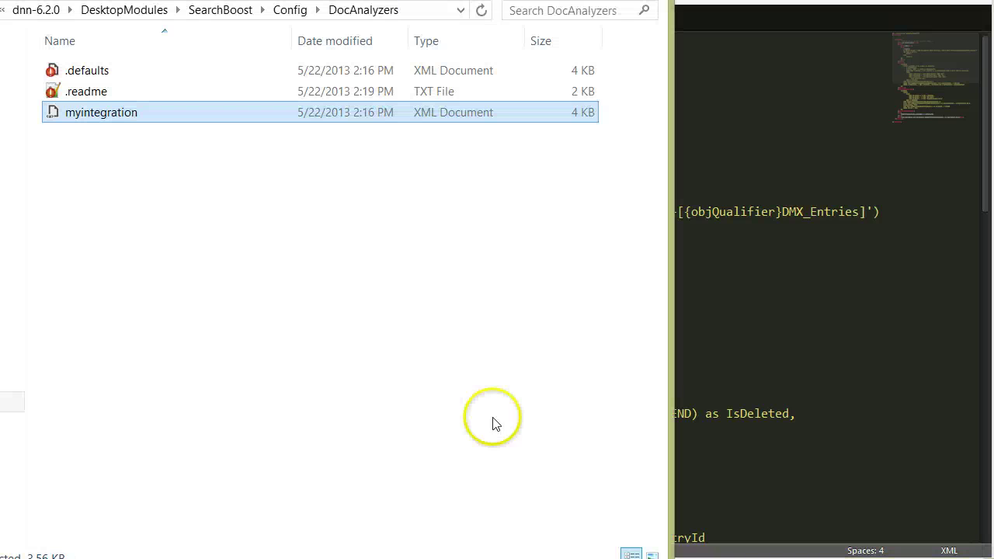
click(209, 207)
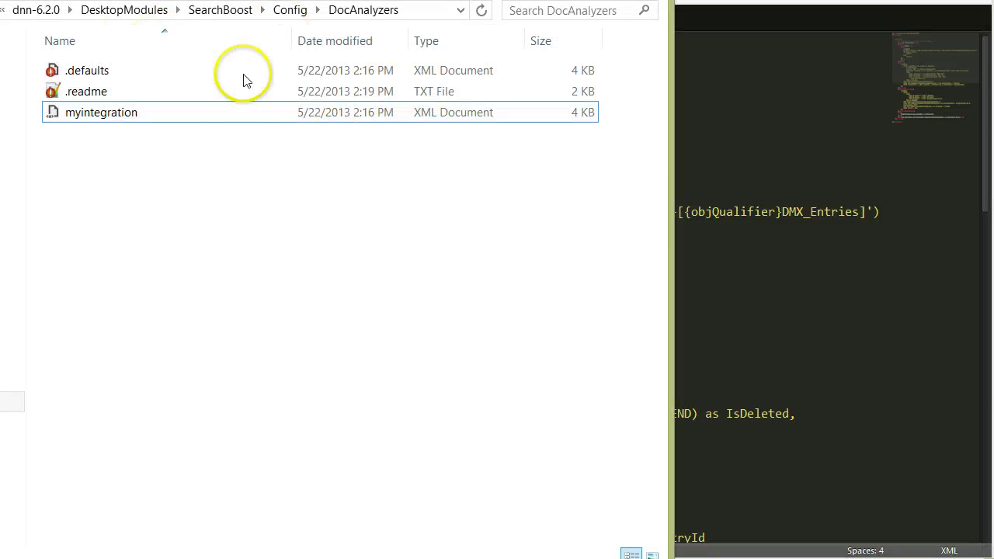
click(218, 117)
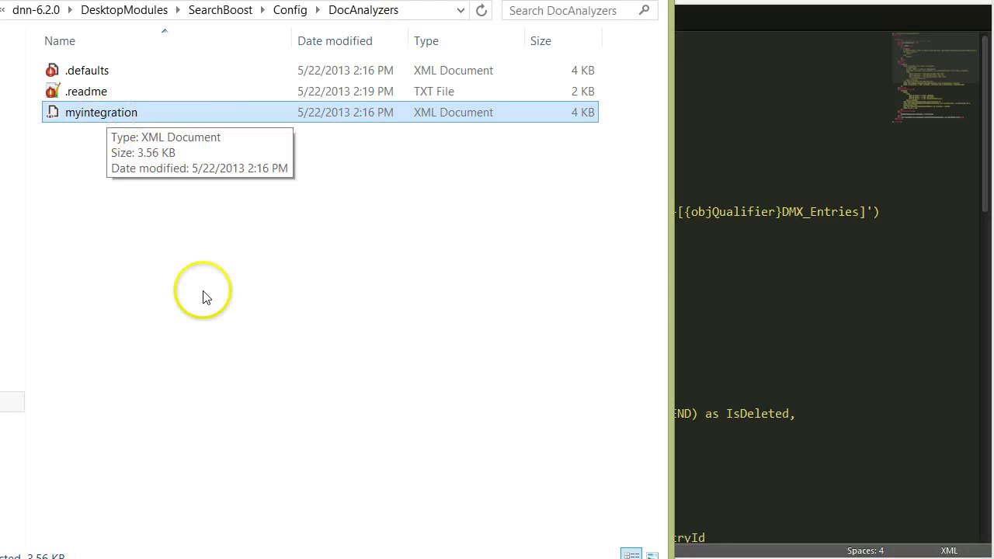
click(668, 303)
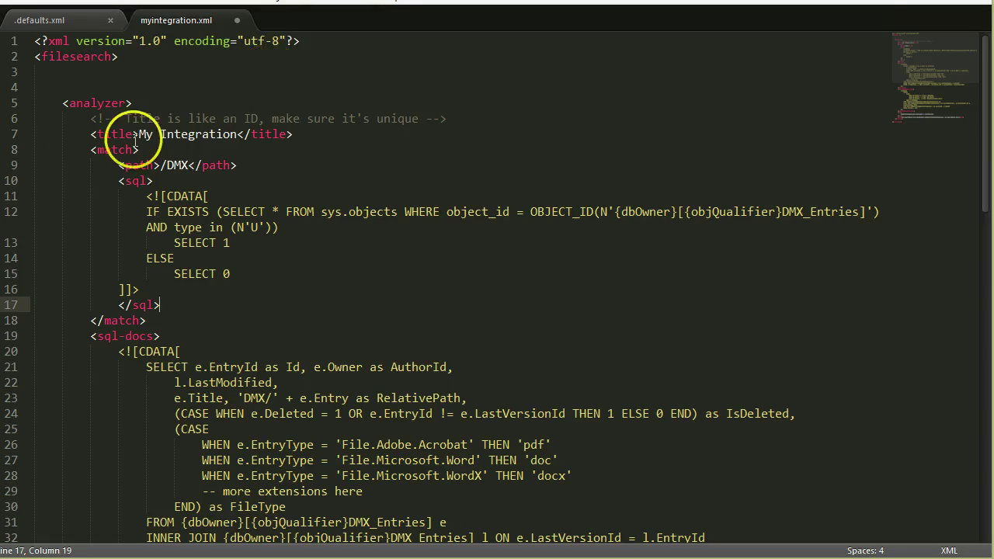
Review the default analyzer definitions in .defaults.xml, from Standard File Analyzer to DMX File Analyzer, and return to myintegration.xml
click(64, 23)
scroll(466, 357, up, 9)
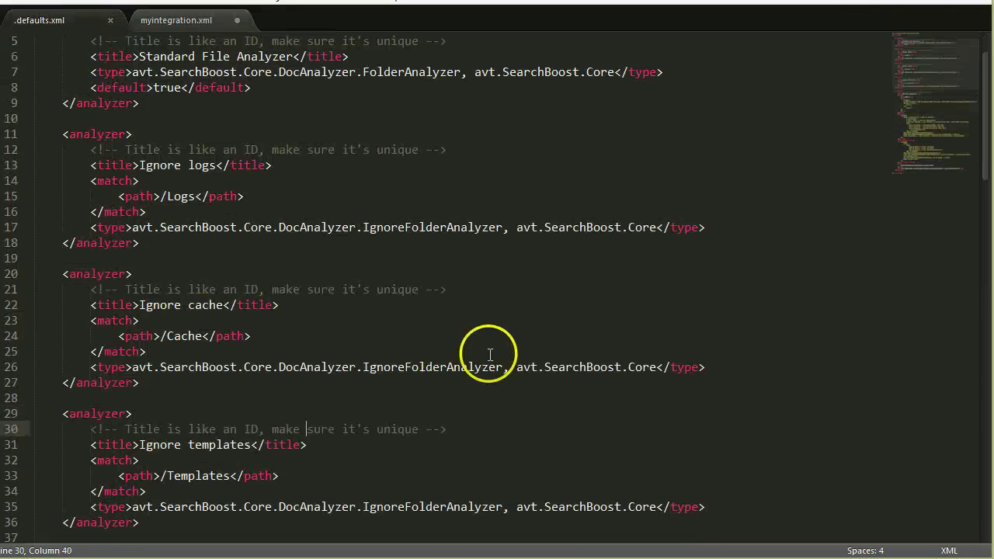
scroll(233, 150, up, 2)
scroll(249, 156, down, 7)
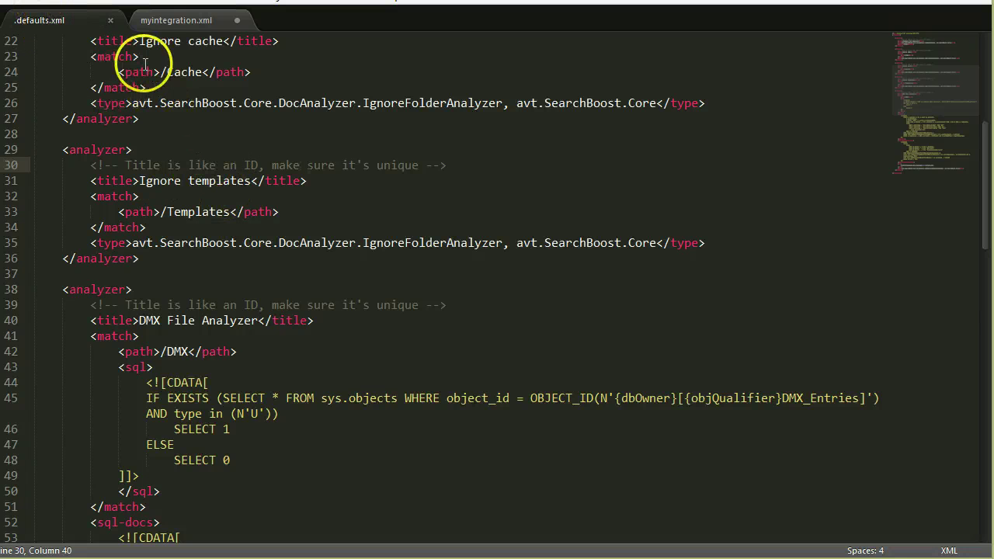
click(176, 21)
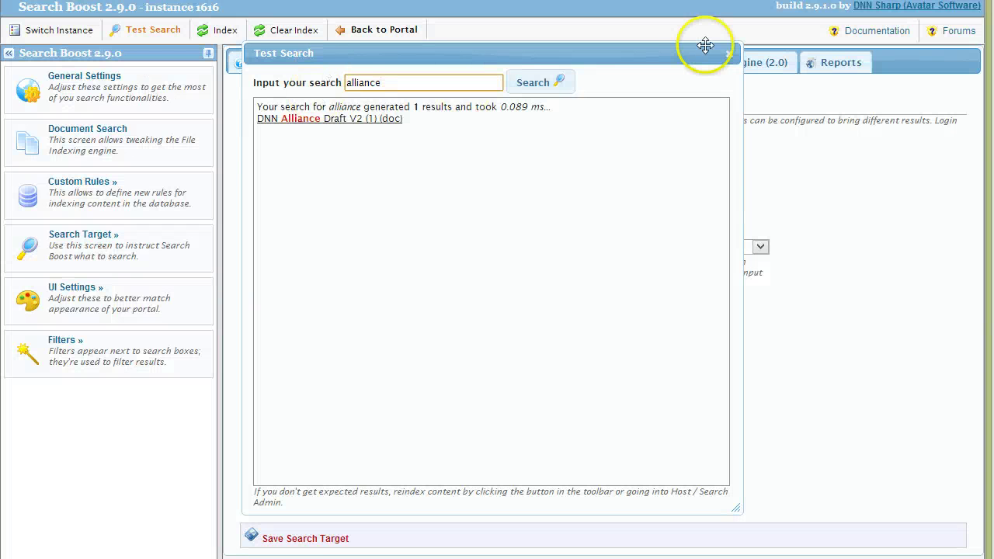
Switch to Search Boost in the browser and close the Test Search window to show the Search Target settings
click(730, 56)
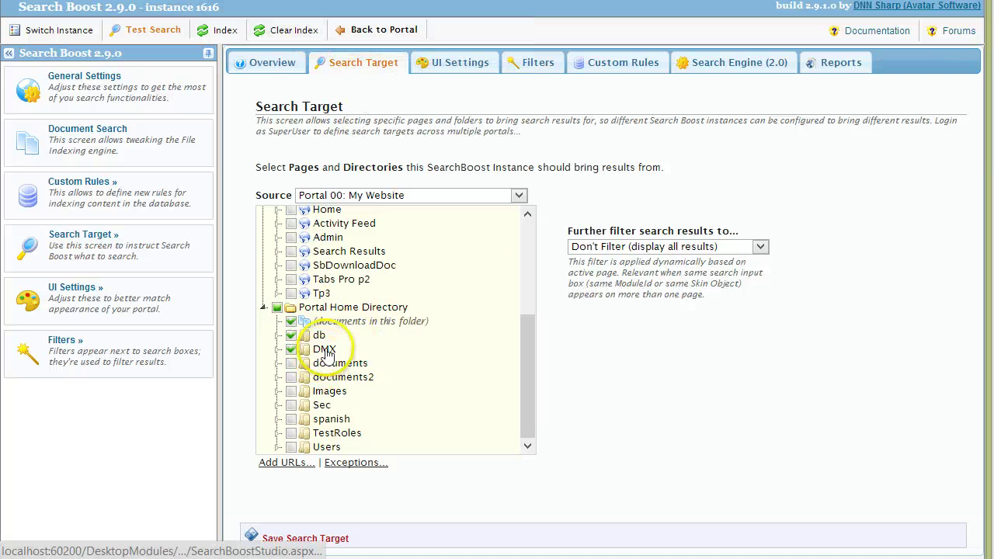